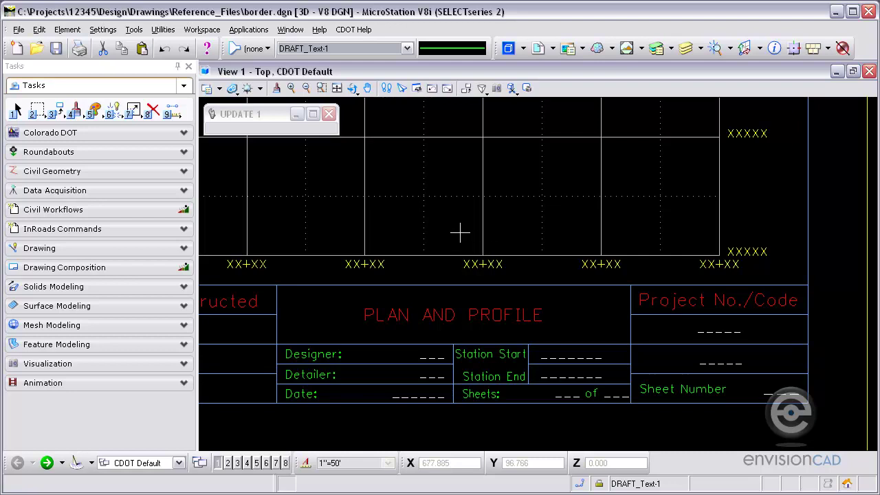
- In View Contours' advanced options, turn on Attach Tag and apply
left_click(148, 211)
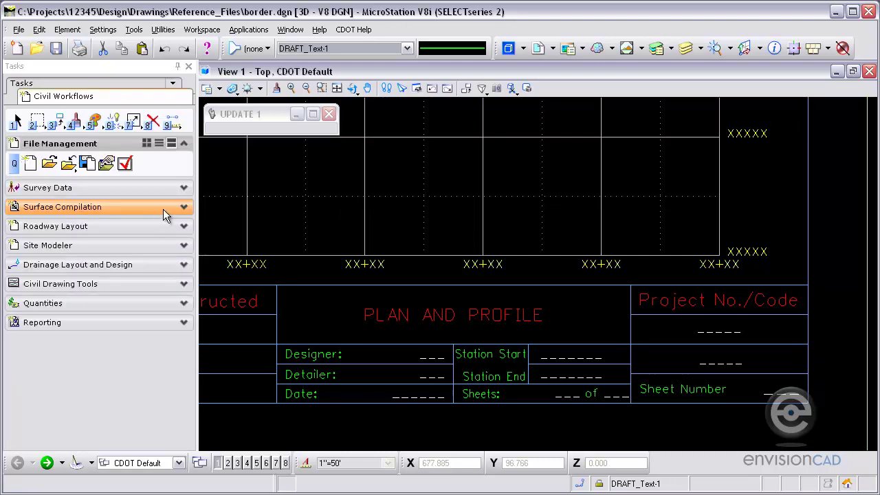
left_click(69, 206)
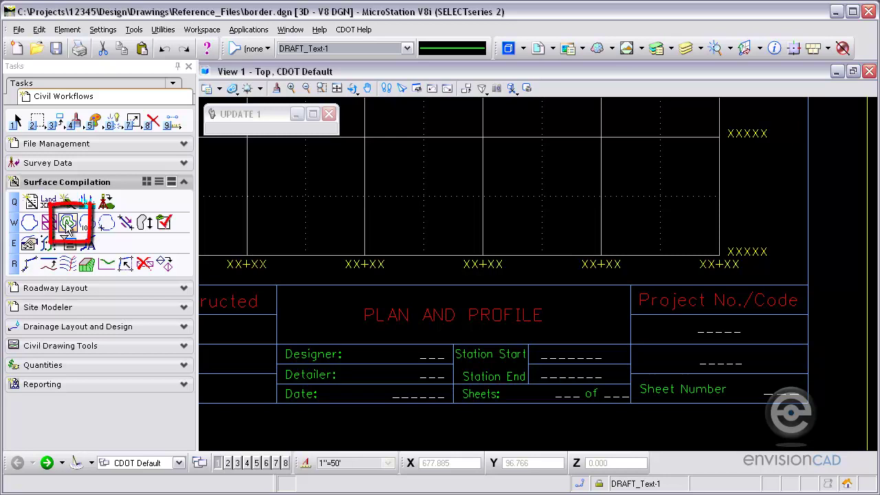
left_click(67, 224)
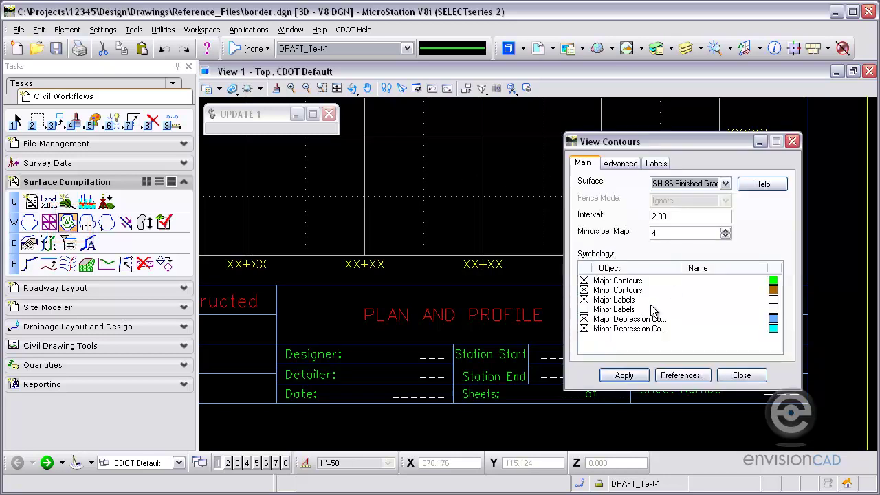
left_click(620, 164)
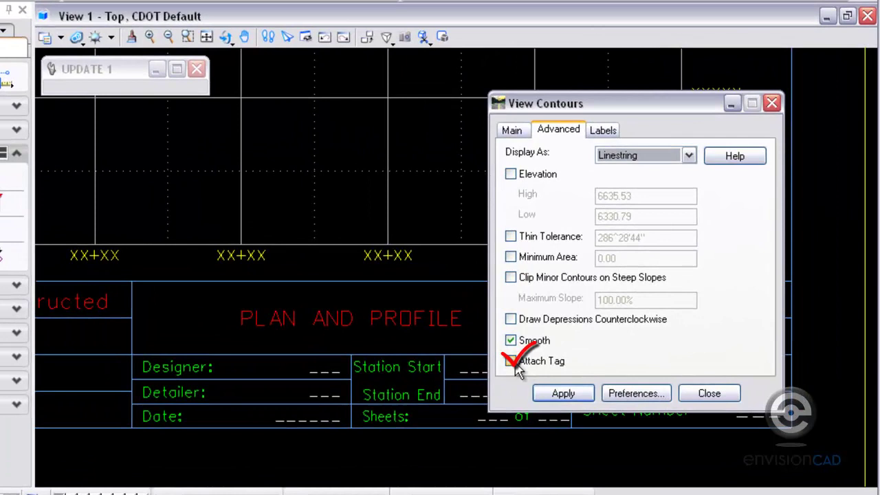
left_click(512, 363)
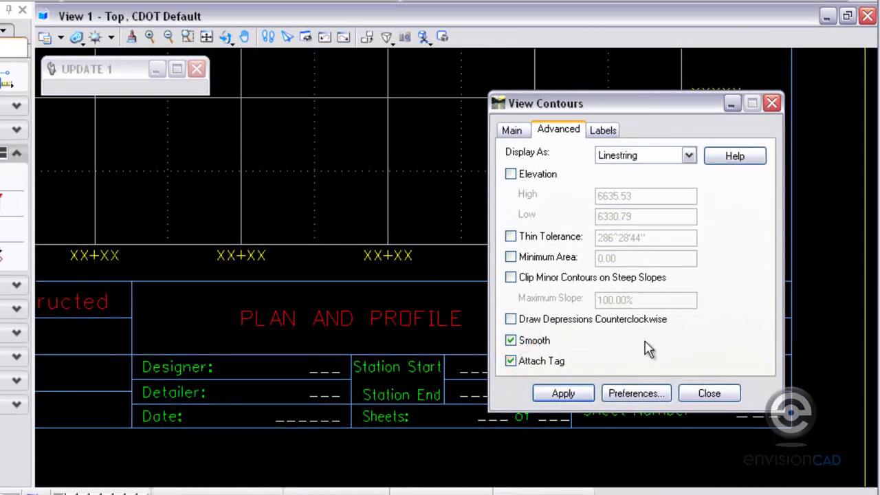
left_click(566, 399)
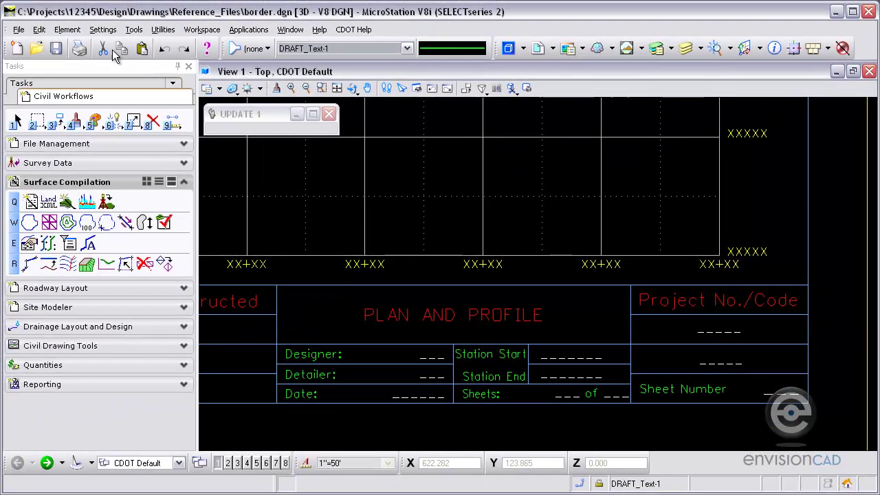
- Inspect the name tag defined in the inciv_ftr tag set, then close Tag Sets
left_click(67, 30)
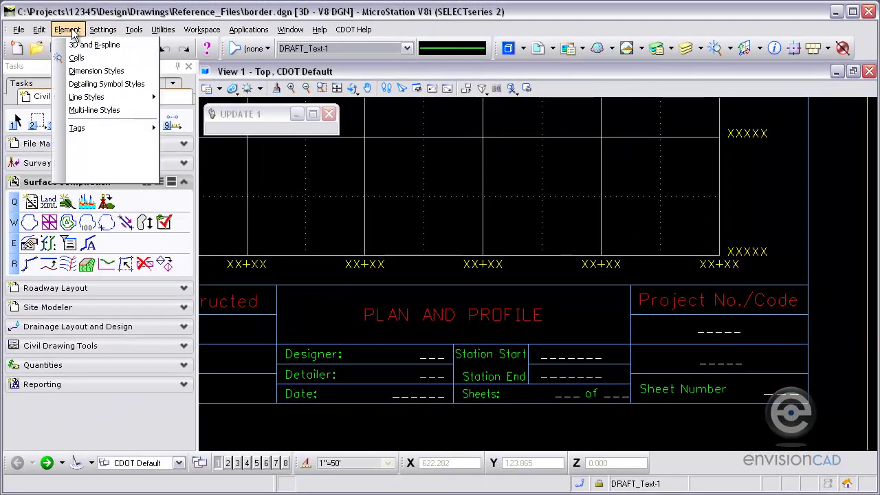
mouse_move(122, 128)
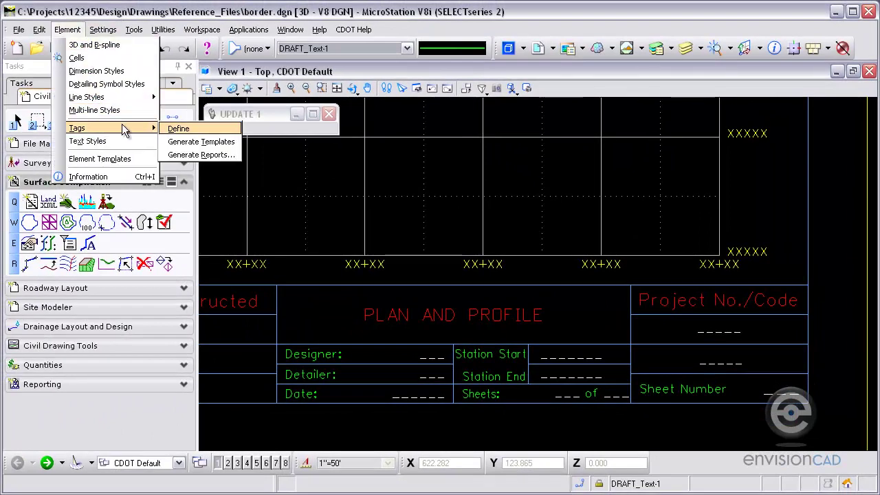
left_click(178, 127)
left_click_drag(127, 77, 226, 144)
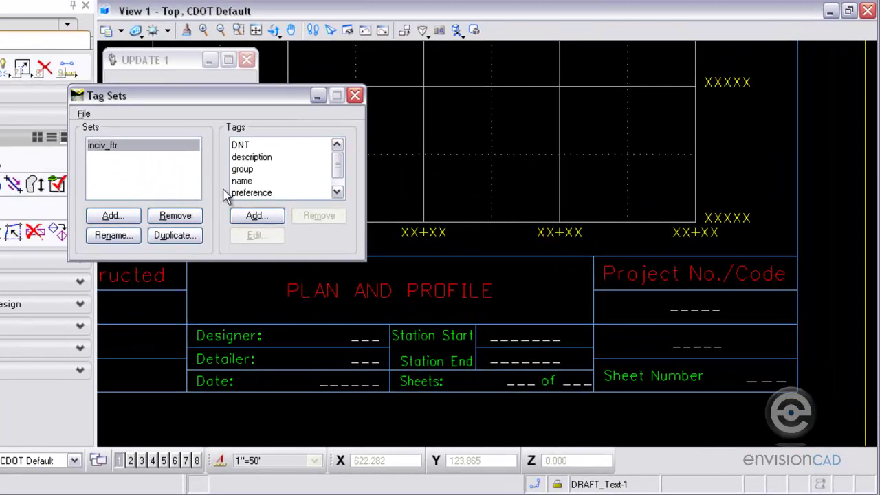
left_click(247, 182)
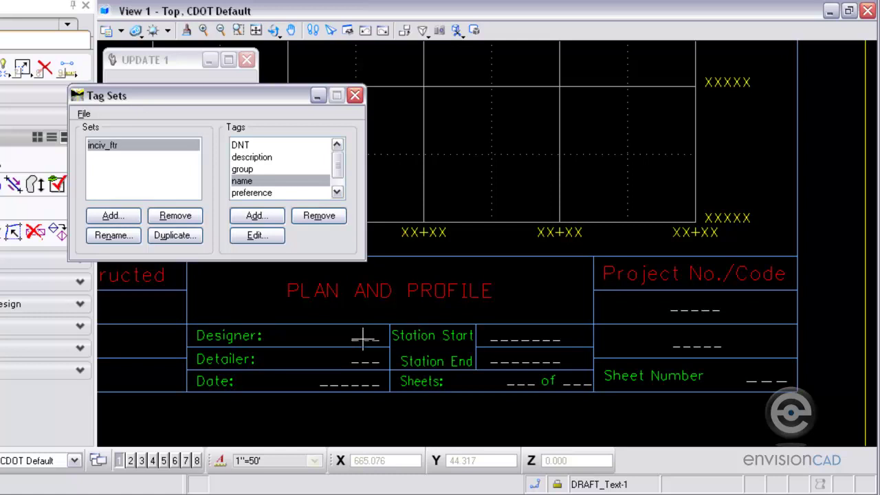
left_click(355, 96)
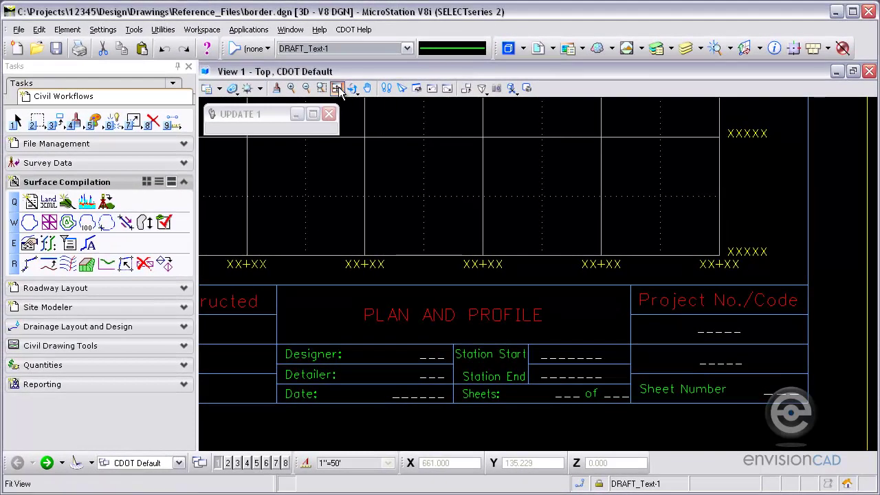
- Fit the border drawing, then zoom and pan to centre the title block
left_click(337, 89)
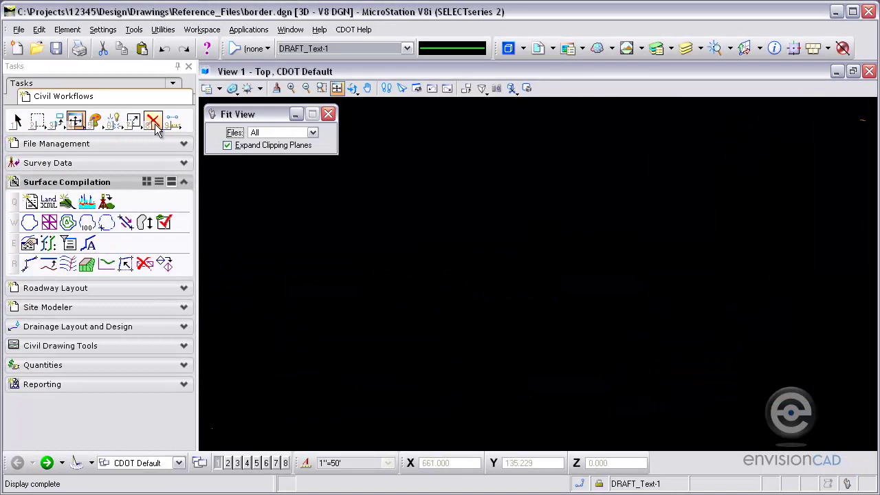
left_click(153, 122)
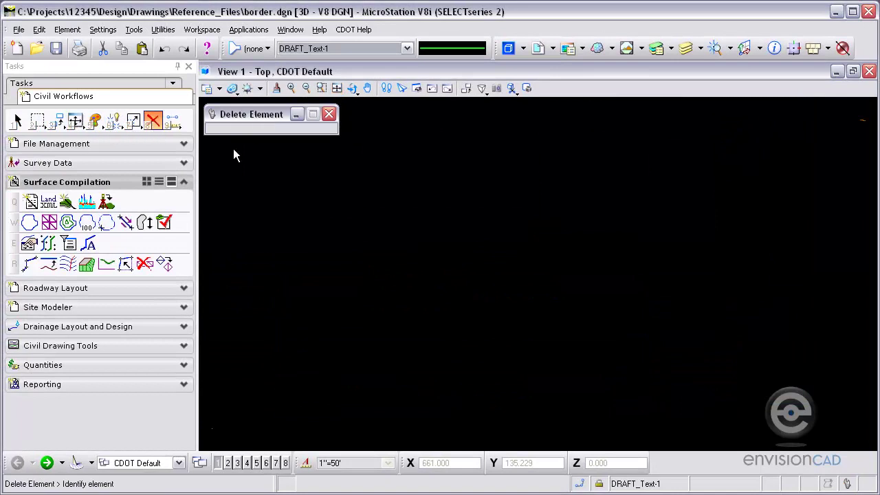
left_click(777, 158)
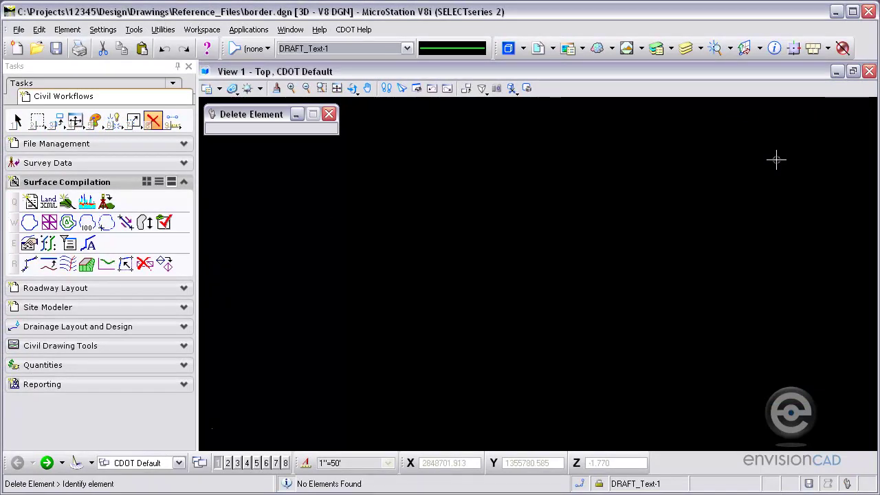
left_click(337, 88)
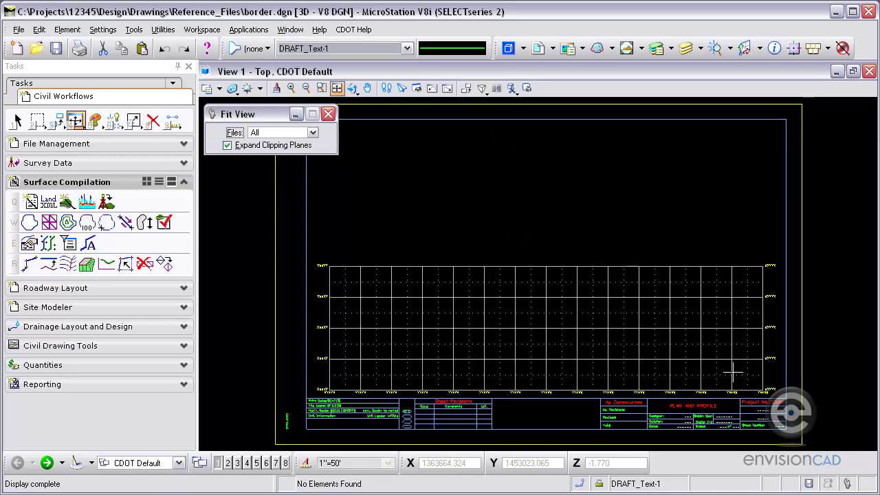
scroll(770, 396, "up", 3)
scroll(765, 423, "up", 3)
key("ctrl+shift+p")
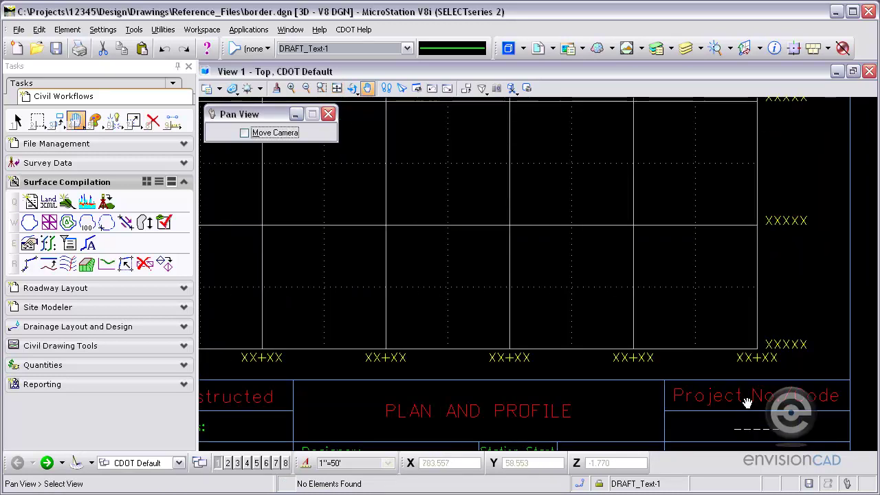
left_click_drag(748, 403, 715, 278)
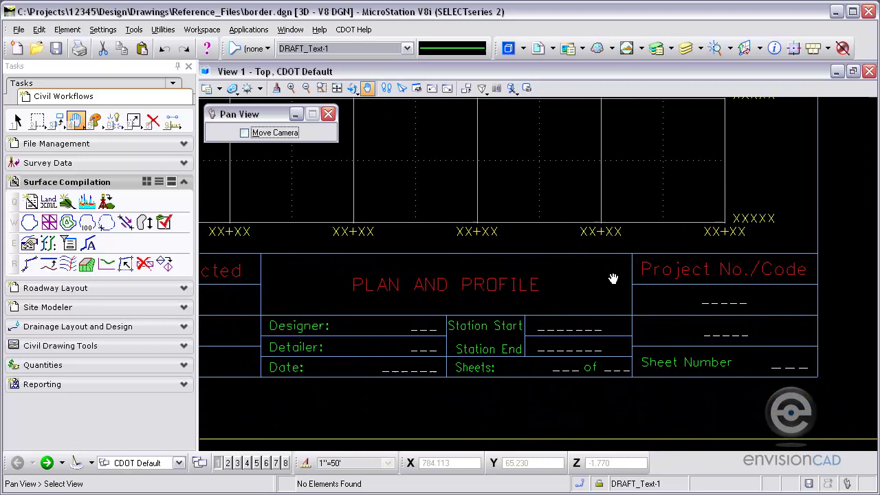
- Switch the Tasks panel to the Drawing task and open Change Attributes
left_click(73, 81)
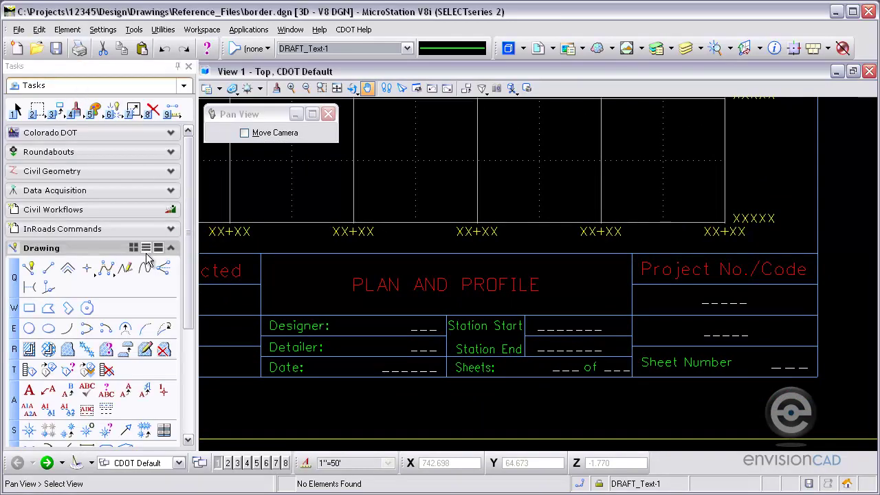
scroll(190, 278, "down", 2)
scroll(190, 278, "down", 1)
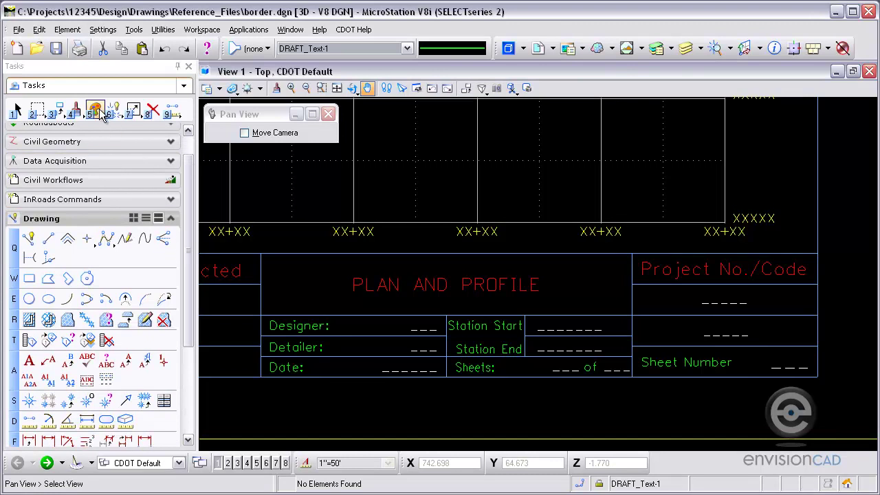
left_click(95, 111)
- Match the Sheet Number text's SHEET_Text-2 level, then attach inciv_ftr tags to it, with inroads-titleblock.dat in view
left_click(165, 235)
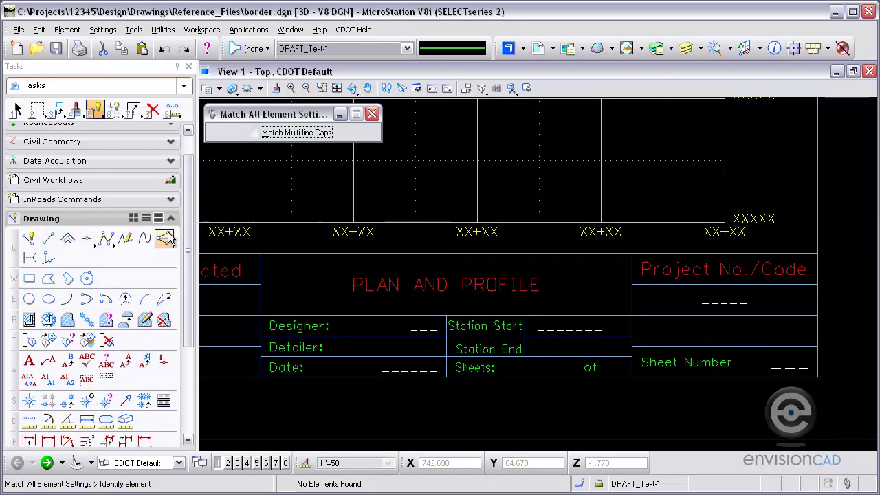
left_click(788, 360)
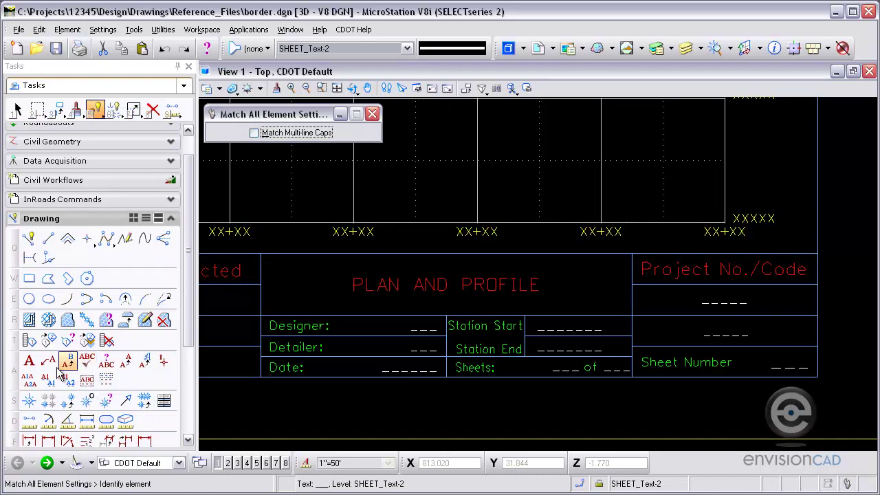
left_click(29, 340)
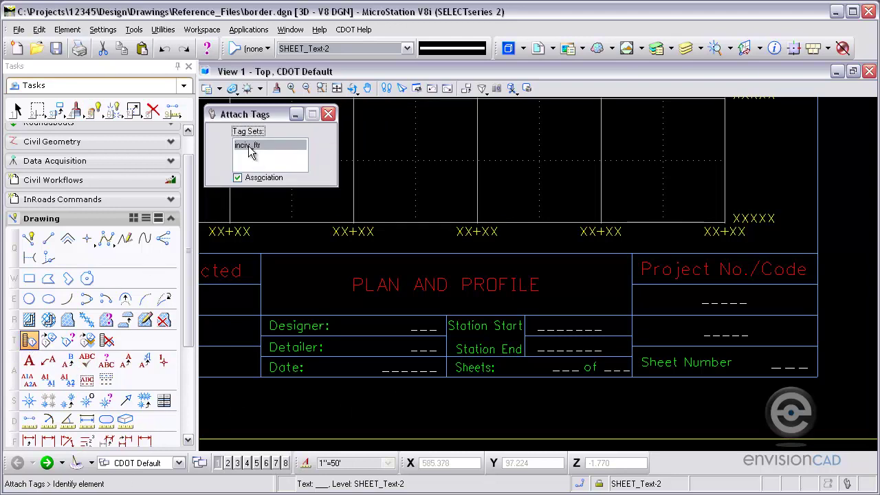
left_click(789, 364)
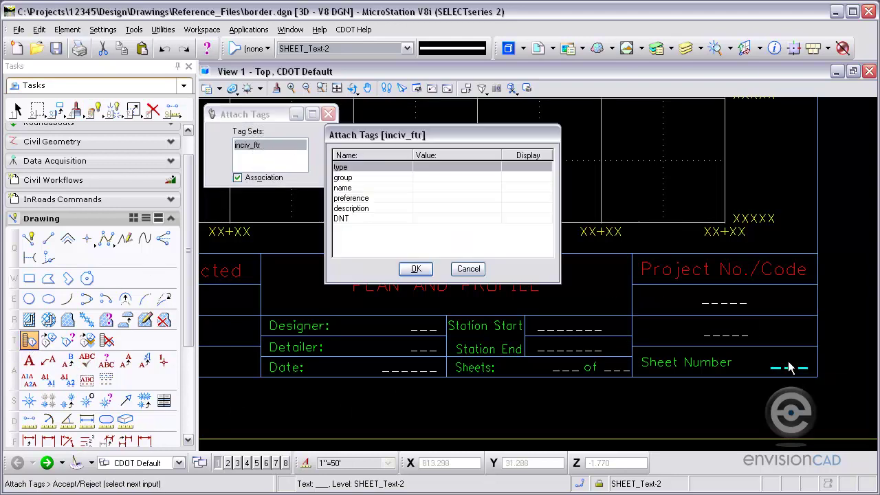
left_click(427, 189)
key("alt+Tab")
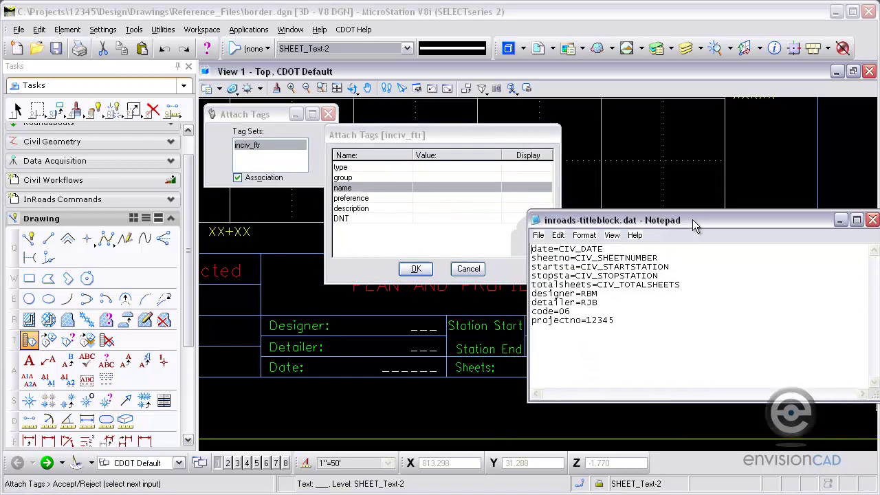
- Arrange Notepad beside the tag values dialog and copy the sheetno key
left_click_drag(687, 199, 657, 118)
left_click_drag(422, 135, 347, 219)
key("alt+Tab")
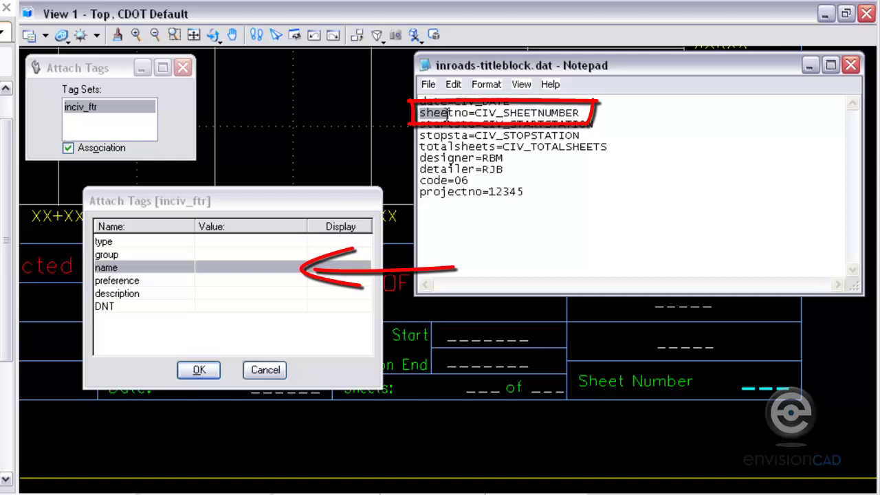
left_click_drag(450, 112, 469, 114)
right_click(444, 113)
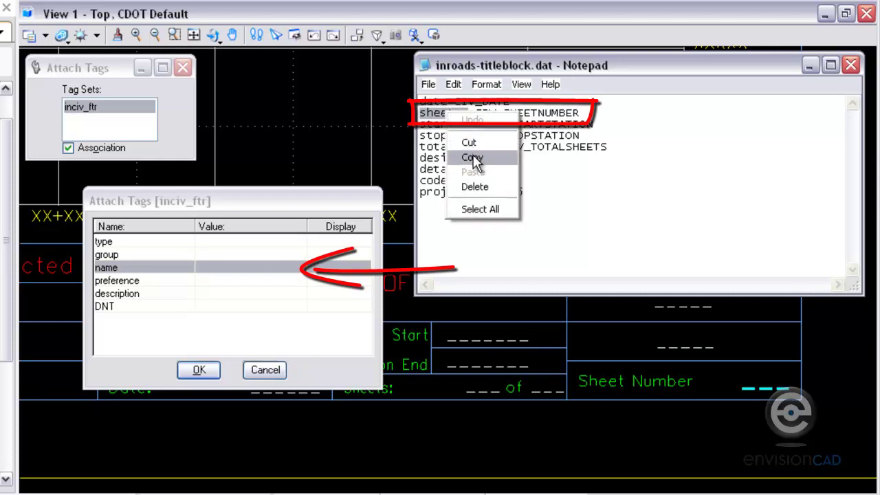
left_click(477, 157)
- Review the CIV_SHEETNUMBER value and the startsta, stopsta and totalsheets keys
left_click_drag(475, 113, 596, 112)
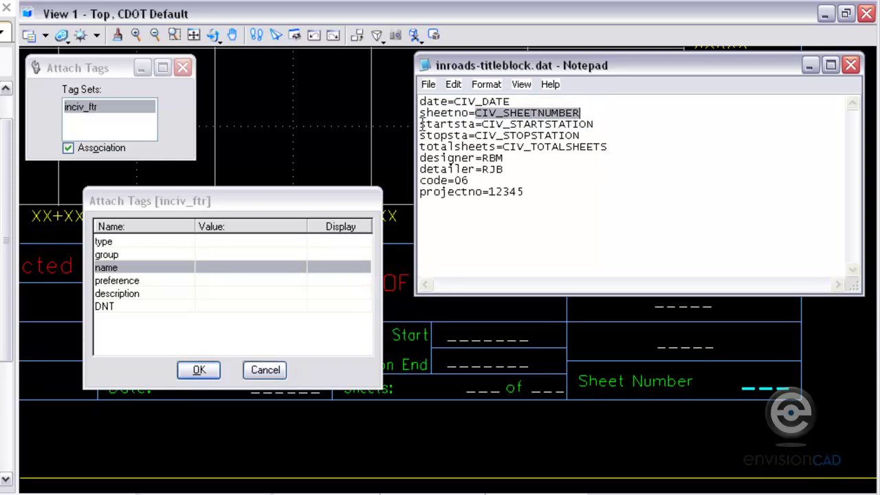
left_click_drag(420, 124, 475, 124)
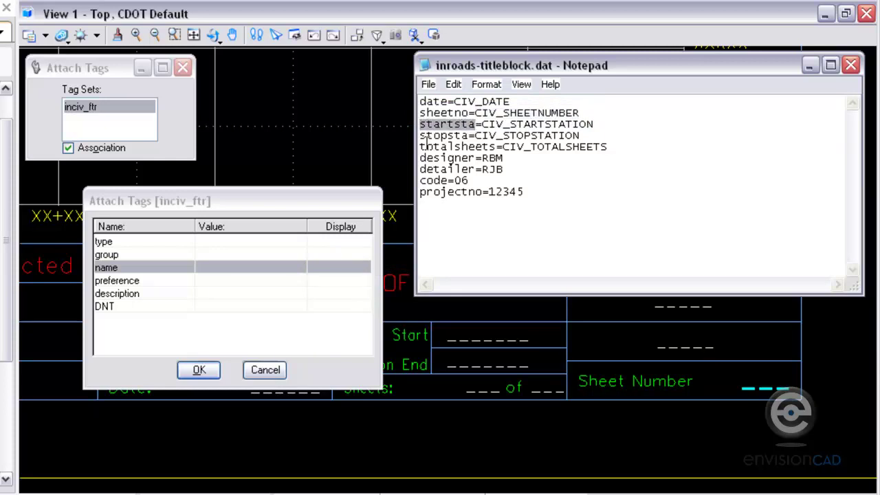
left_click_drag(420, 136, 469, 136)
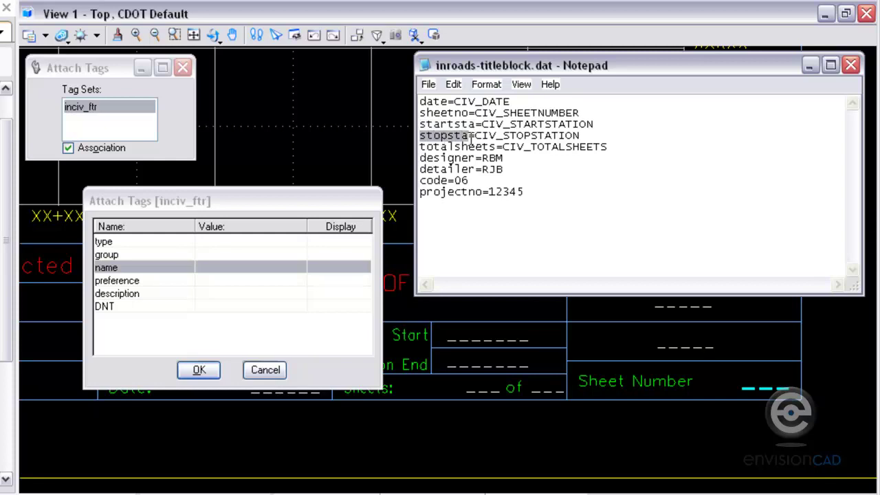
left_click_drag(420, 148, 496, 147)
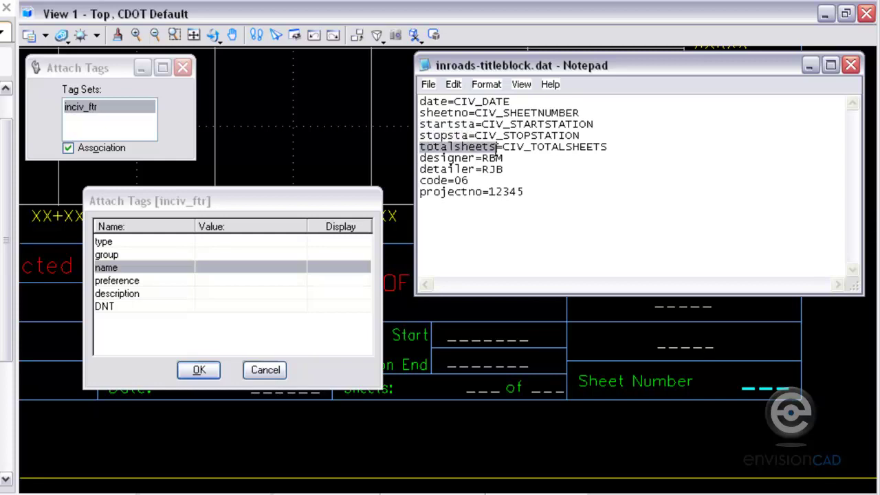
left_click(473, 159)
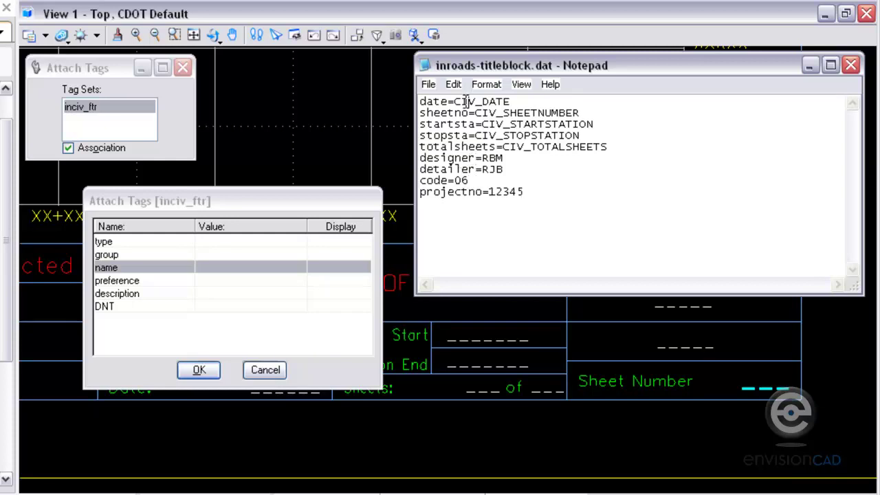
- Give the Sheet Number placeholder the name tag sheetno
left_click(227, 274)
left_click(228, 275)
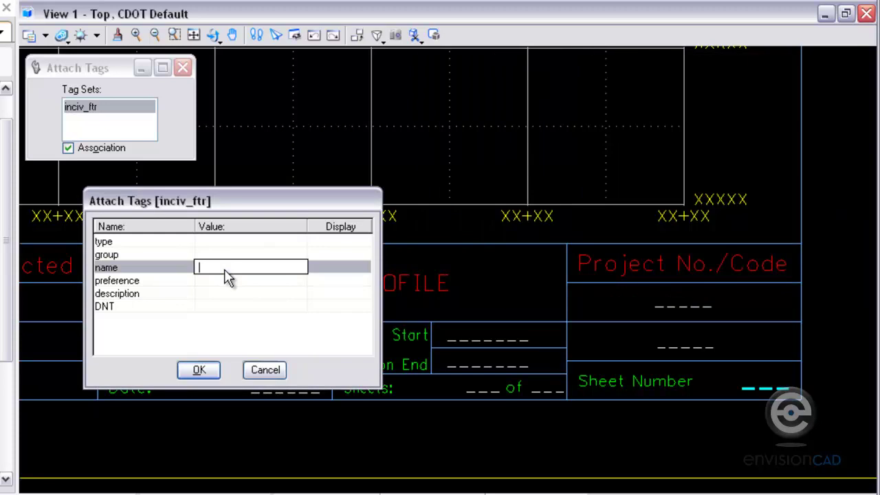
type("sheetno")
left_click(199, 371)
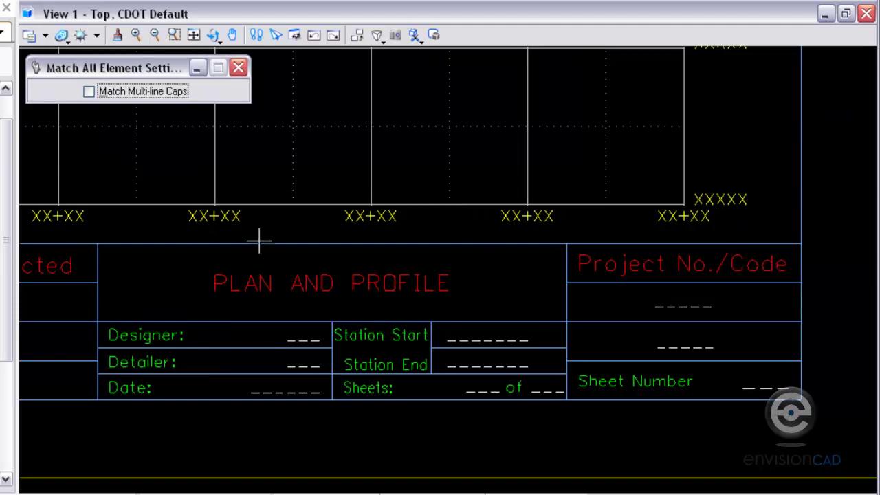
- Tag the dashed placeholder below the project number with the name code
left_click(673, 347)
left_click(679, 337)
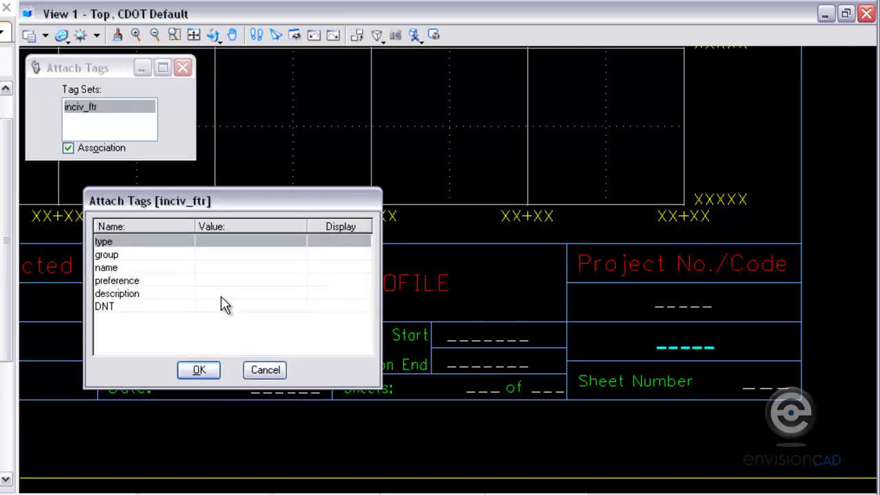
left_click(213, 268)
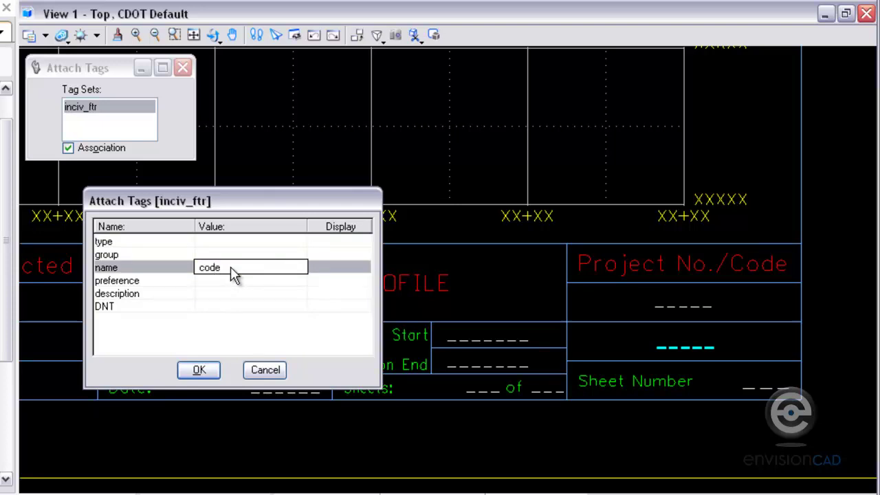
key("Return")
left_click(199, 370)
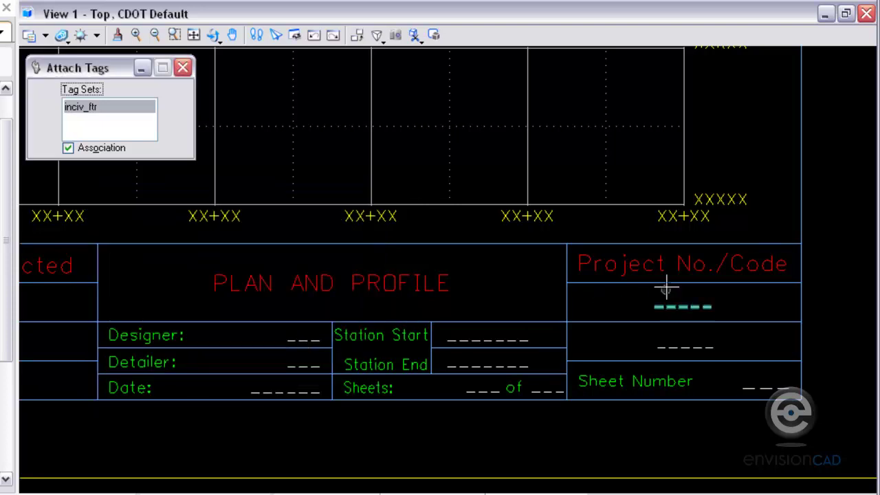
- Tag the project number placeholder with the name projectno
left_click(680, 303)
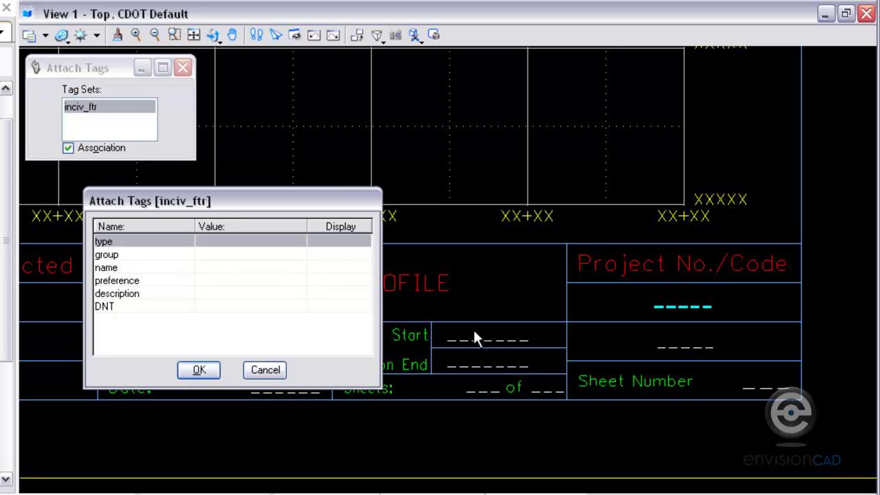
left_click(213, 269)
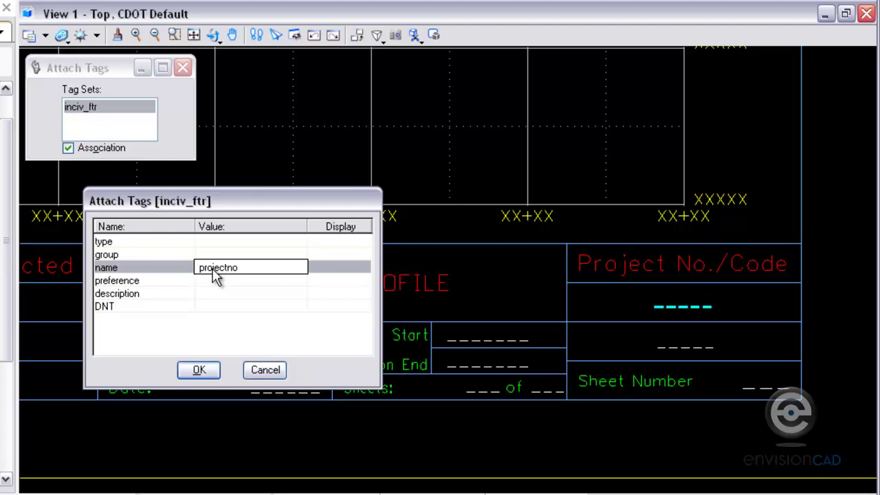
left_click(215, 369)
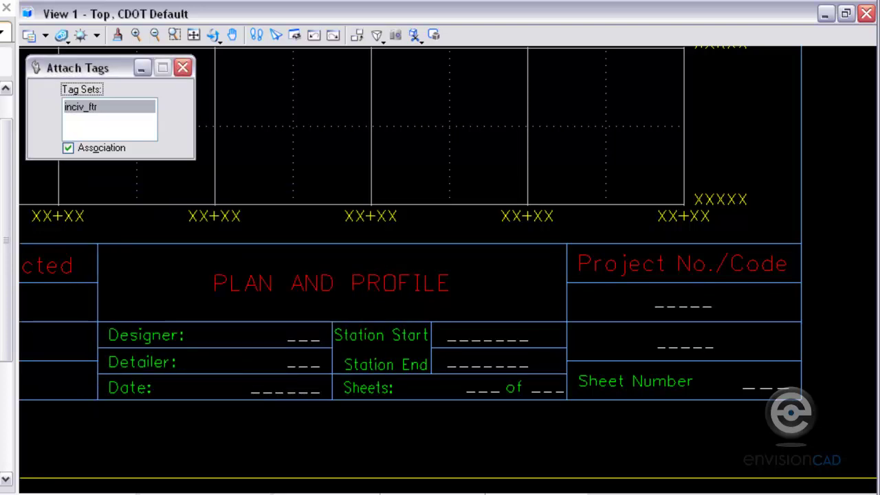
left_click(483, 390)
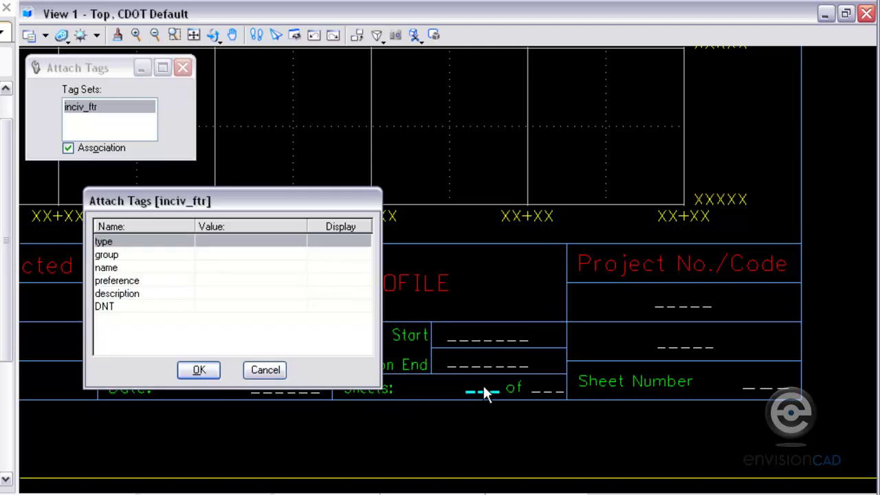
- Tag the Sheets fields sheetno and totalsheets, copying totalsheets from the .dat file
left_click(216, 270)
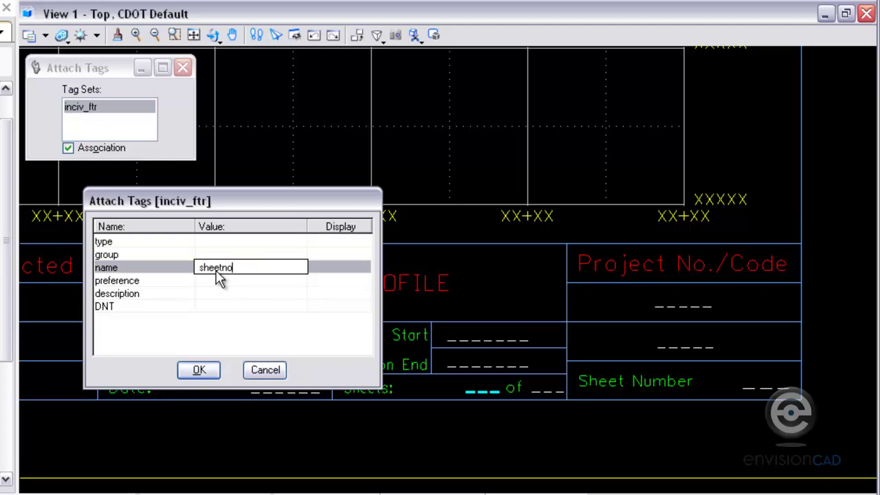
left_click(199, 370)
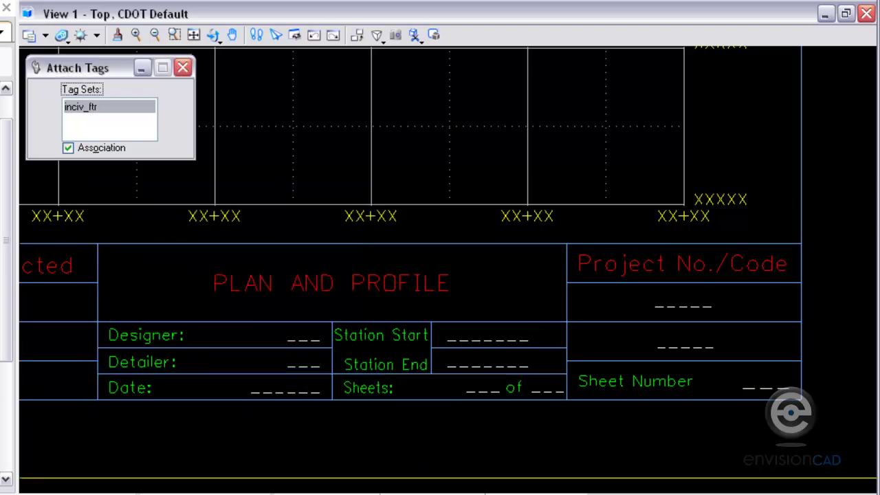
key("alt+Tab")
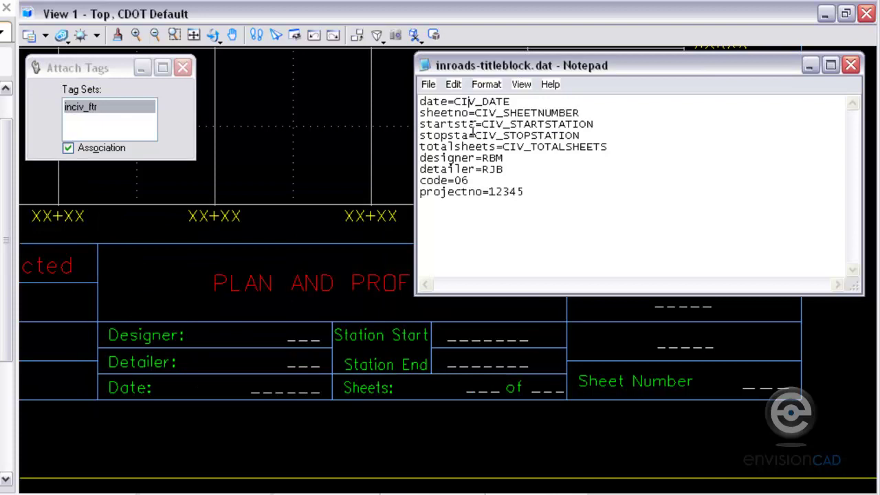
double_click(456, 147)
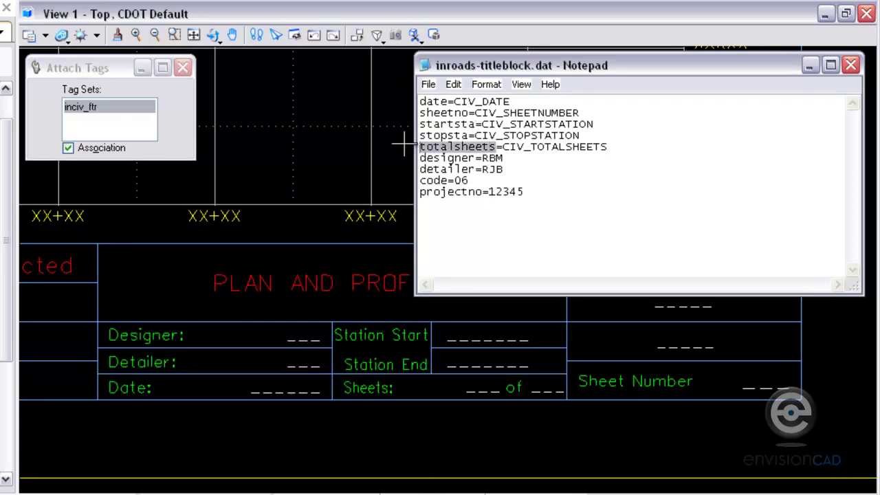
right_click(451, 152)
left_click(483, 192)
key("alt+Tab")
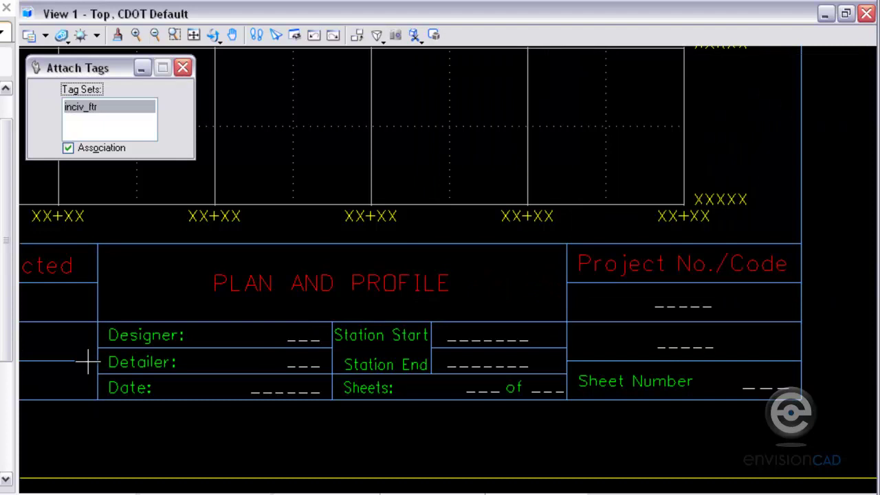
left_click(540, 389)
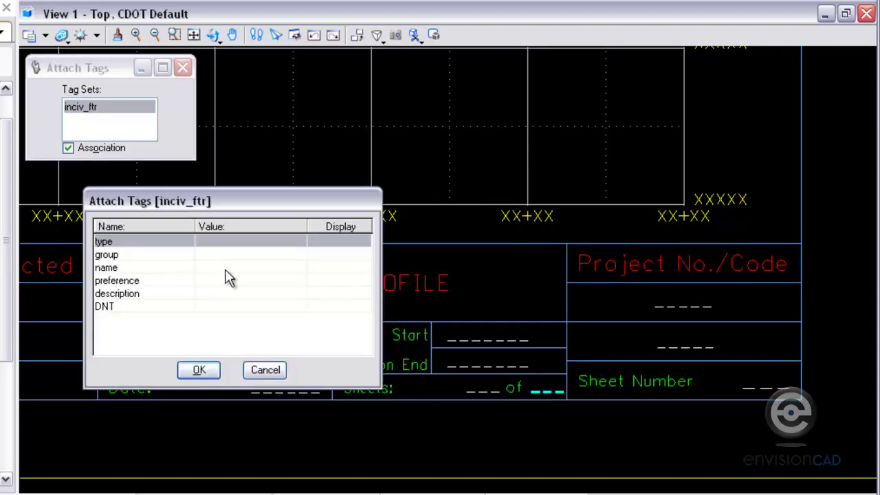
left_click(227, 270)
type("totalsheets")
left_click(199, 369)
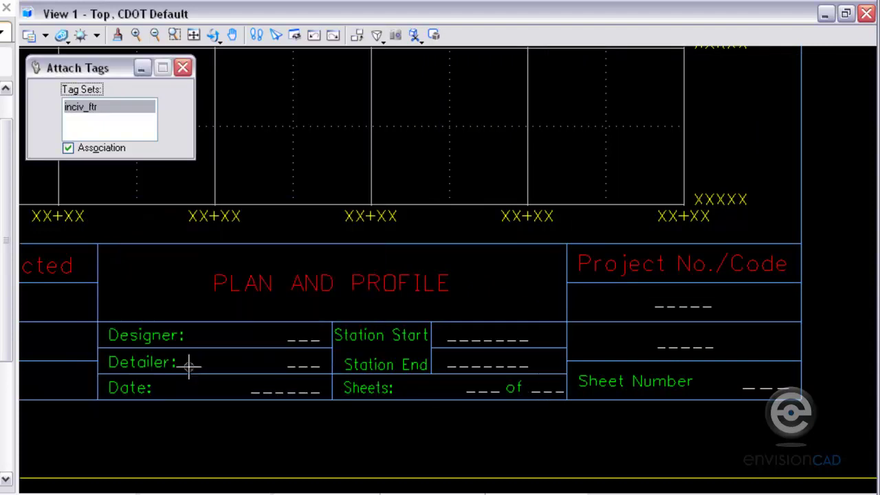
- Copy startsta from the .dat file and paste it as the Station Start tag name
key("alt+Tab")
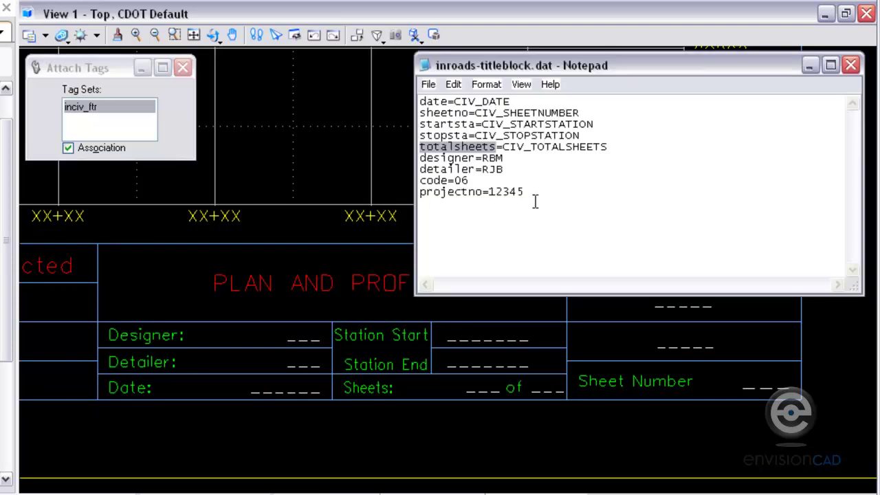
left_click_drag(421, 126, 475, 127)
right_click(466, 128)
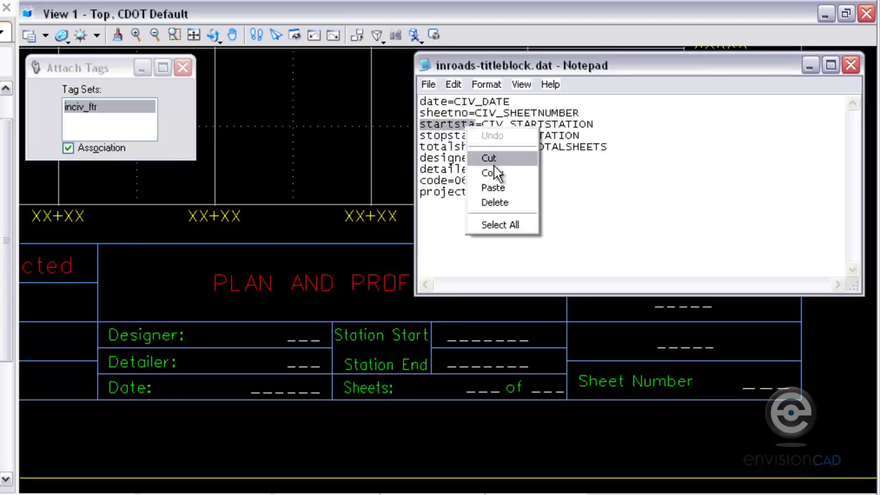
left_click(484, 172)
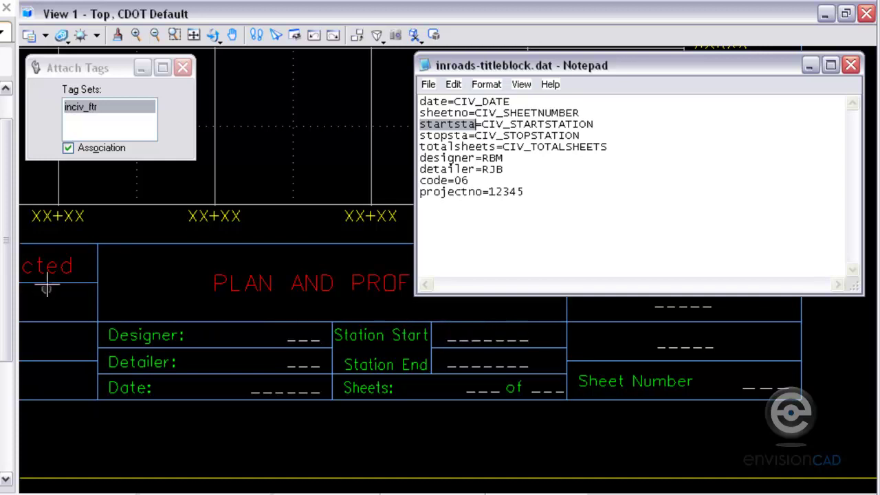
left_click(505, 335)
left_click(487, 335)
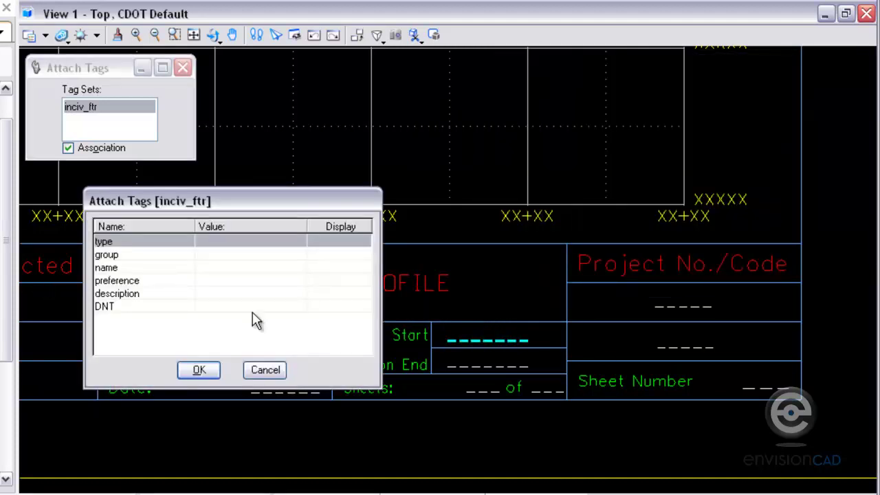
left_click(209, 268)
key("ctrl+v")
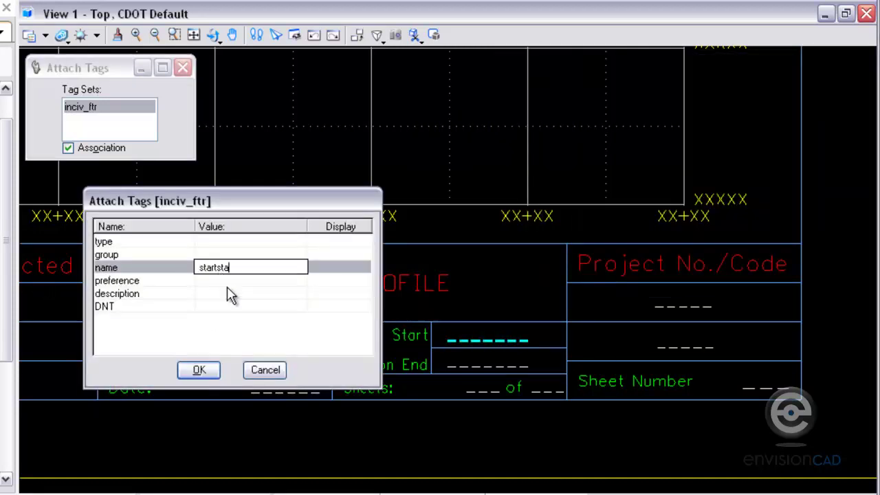
left_click(206, 369)
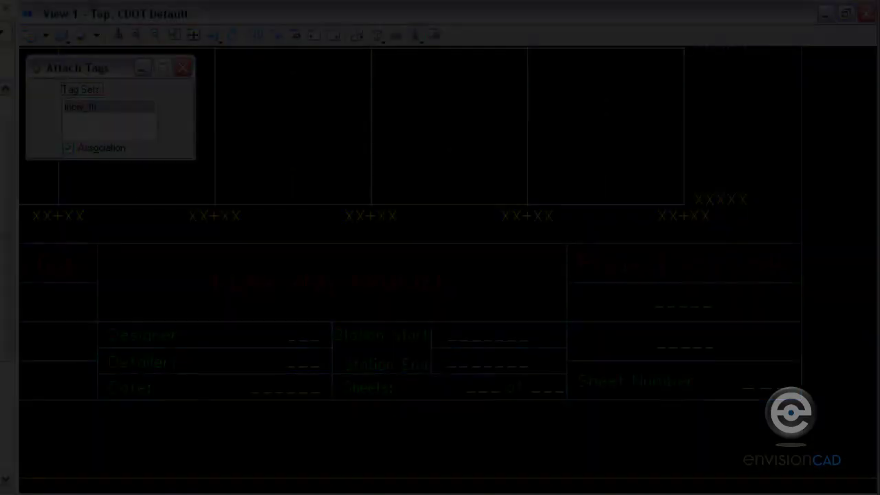
- Tag the Date placeholder with the name date from the .dat file
left_click(560, 489)
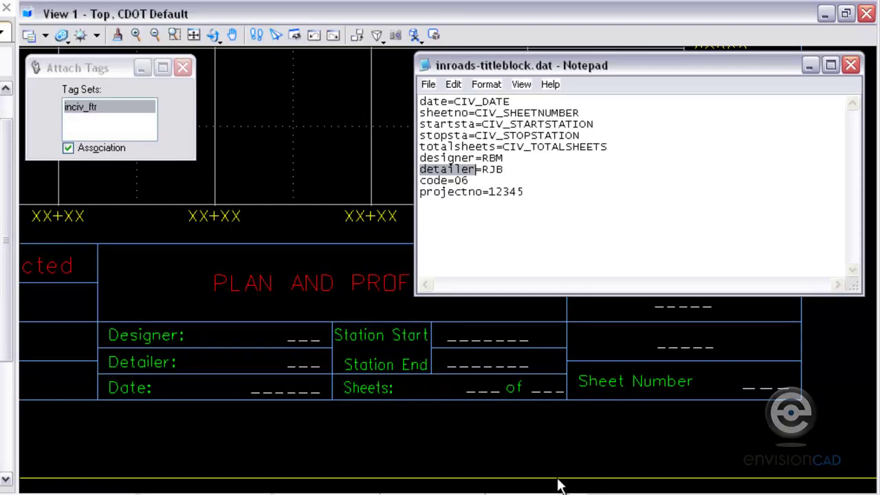
left_click_drag(449, 101, 396, 101)
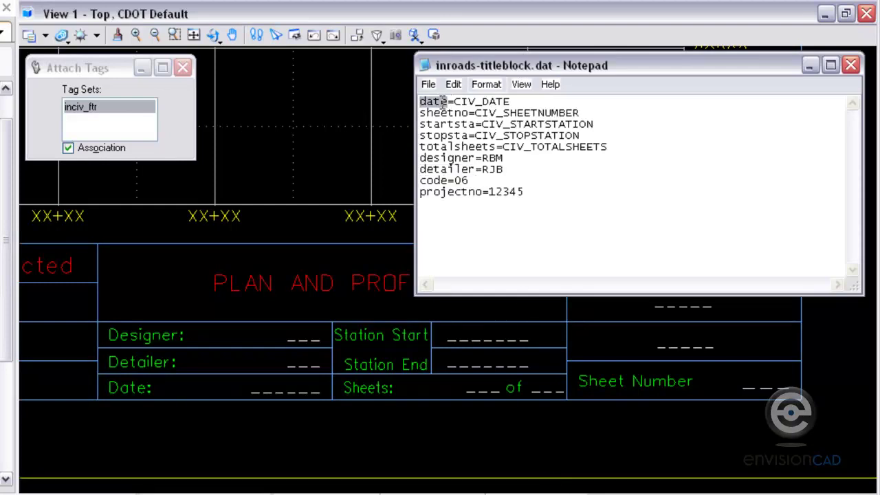
right_click(444, 102)
left_click(464, 148)
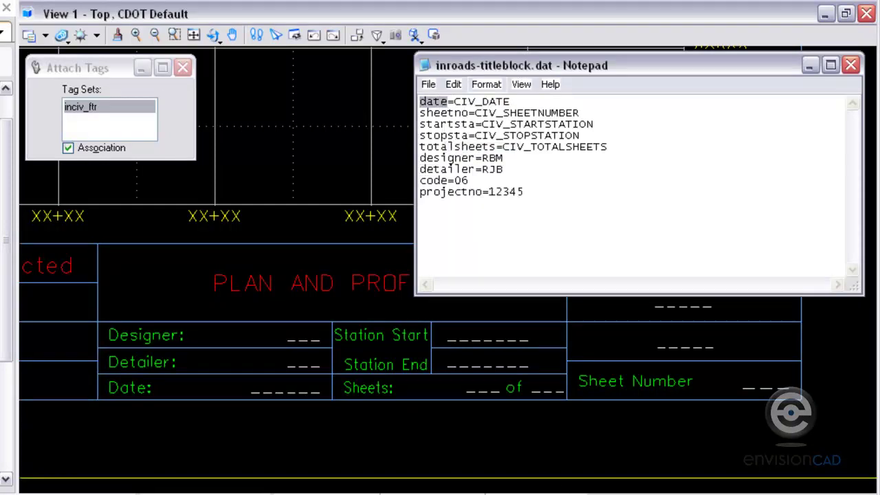
left_click(296, 417)
left_click(290, 389)
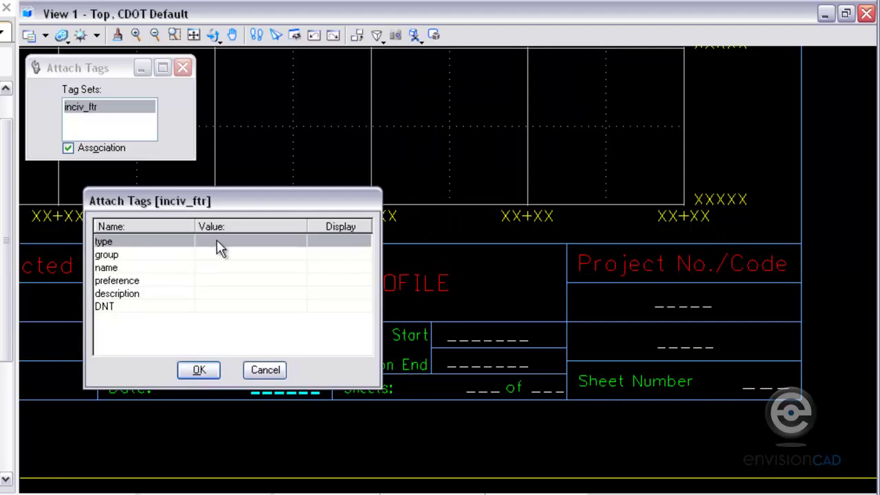
left_click(213, 269)
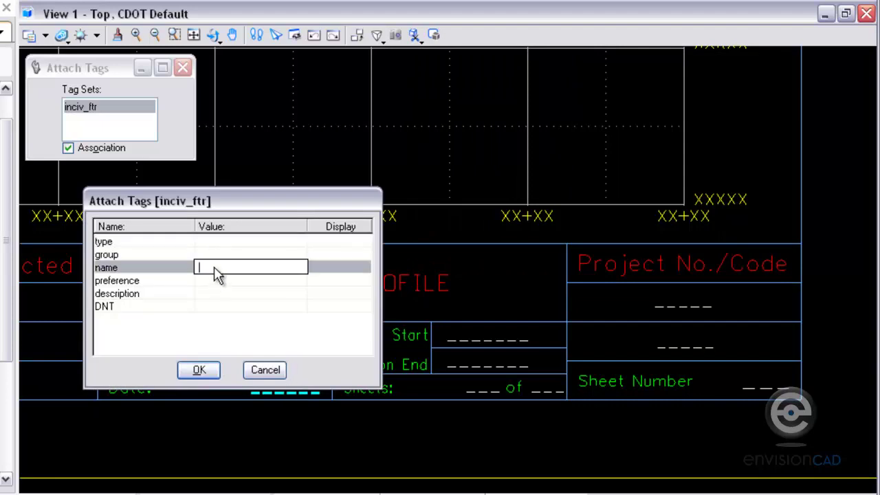
type("date")
left_click(199, 370)
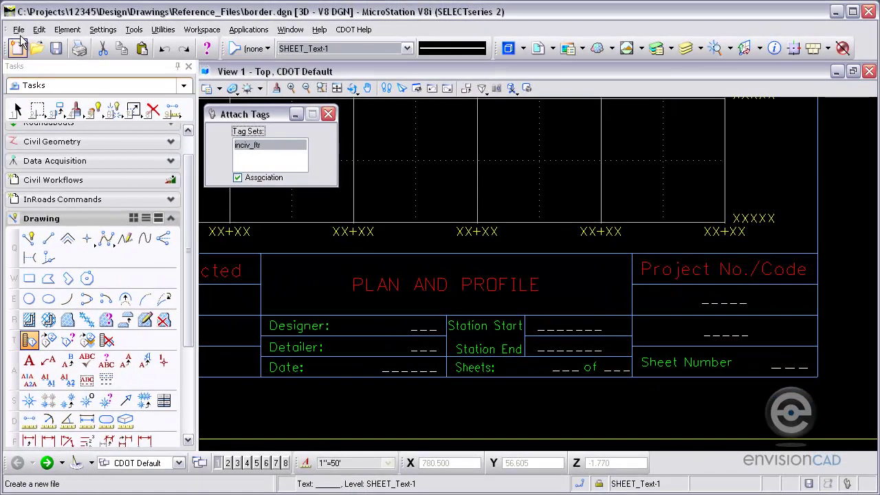
- Open the drawing 12345DES_Prof.dgn
left_click(19, 29)
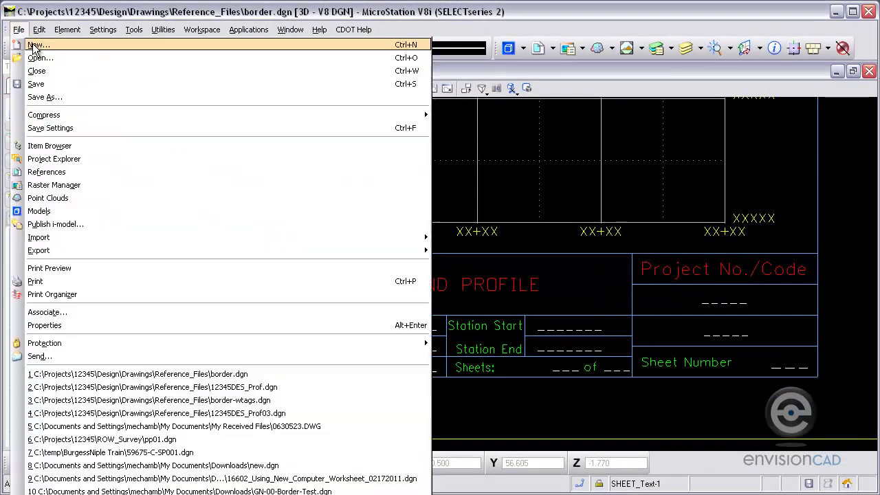
left_click(76, 61)
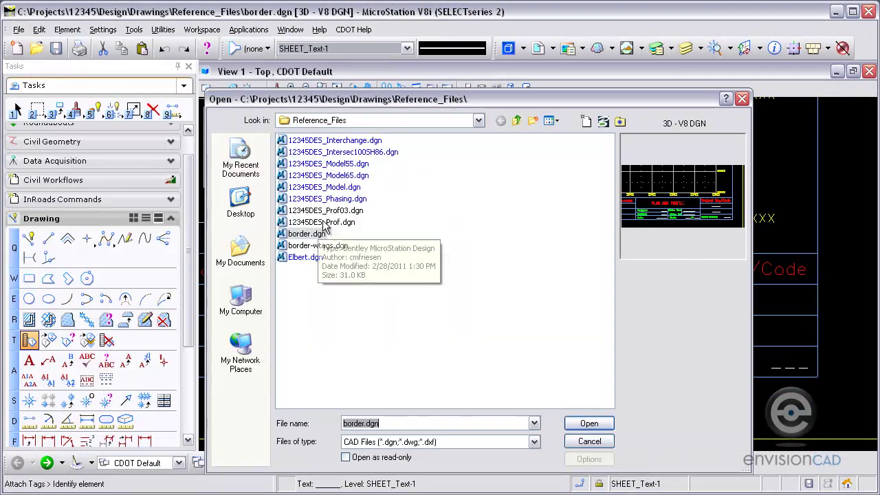
double_click(321, 222)
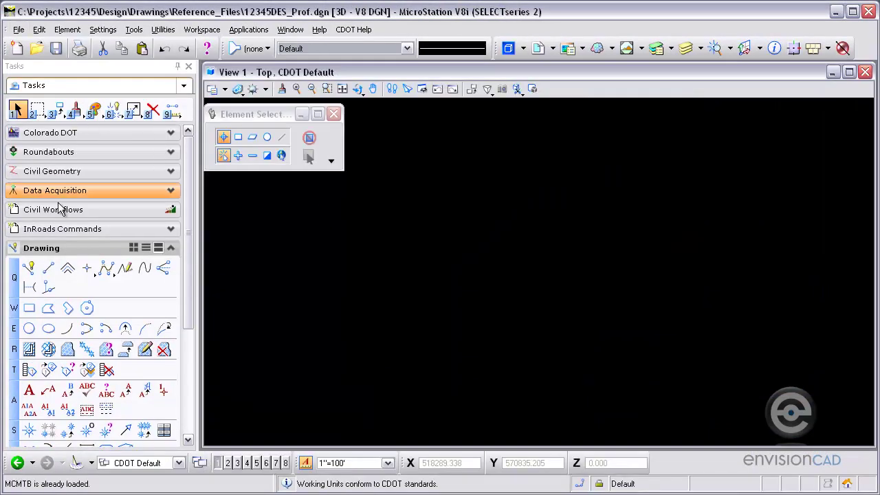
- Launch the Plan and Profile Generator from the Civil Drawing Tools
left_click(45, 249)
left_click(60, 214)
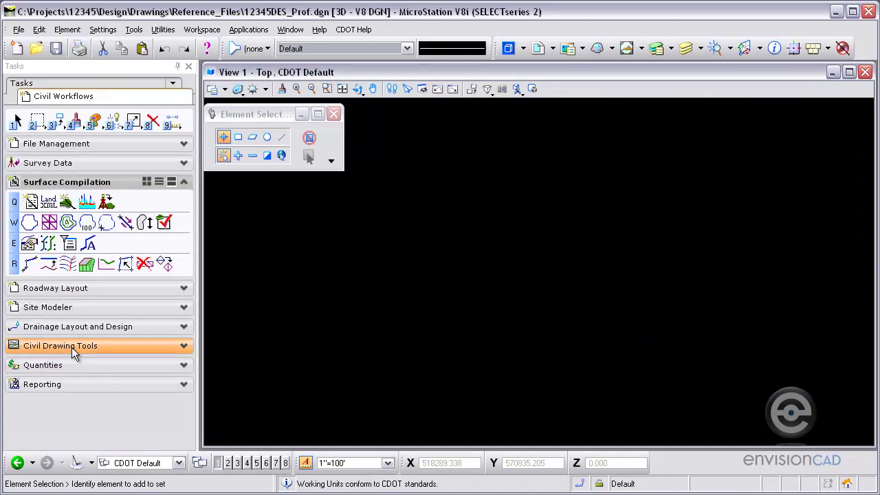
left_click(73, 345)
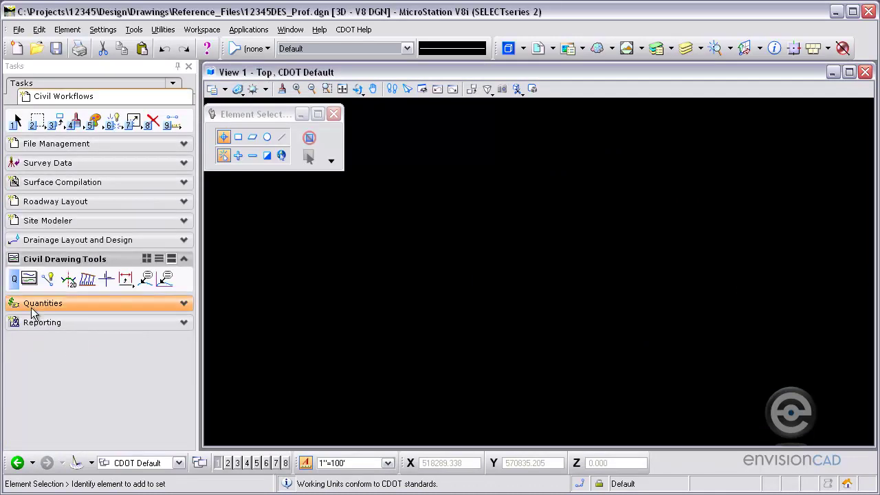
left_click(29, 278)
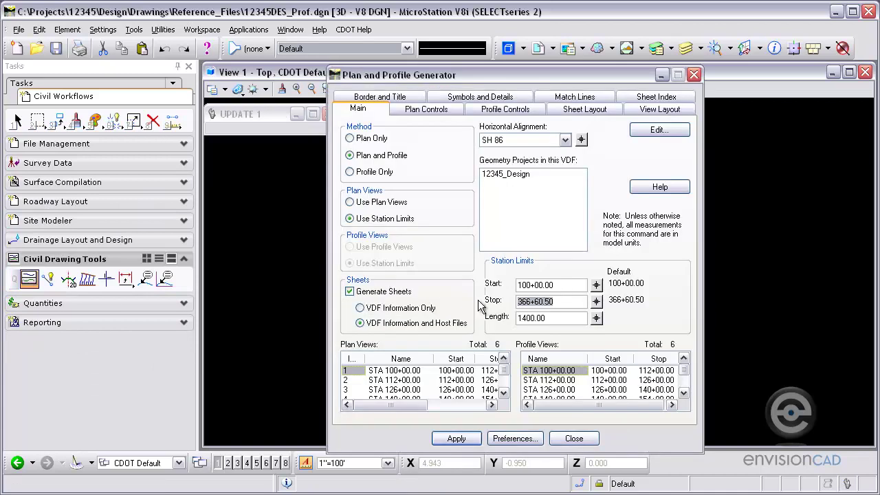
- Set the Stop station to 180+00.00 and include 12345SURVSurface01 in profiles
type("18000")
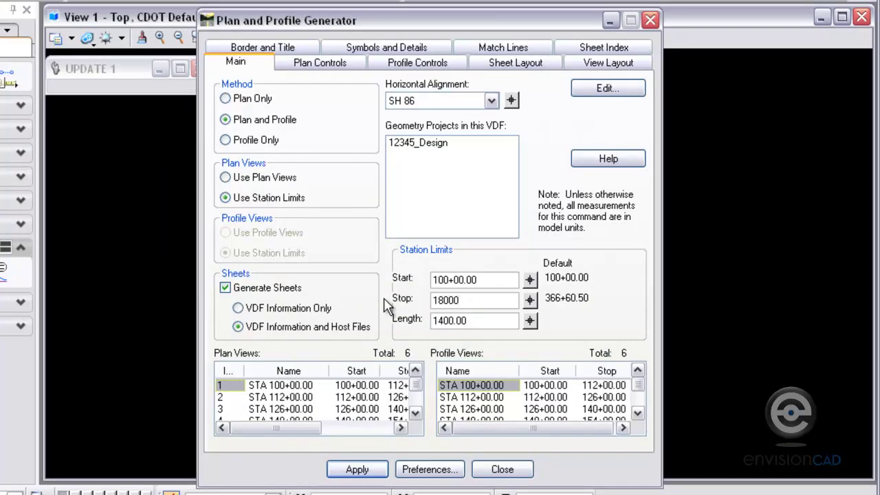
key("Tab")
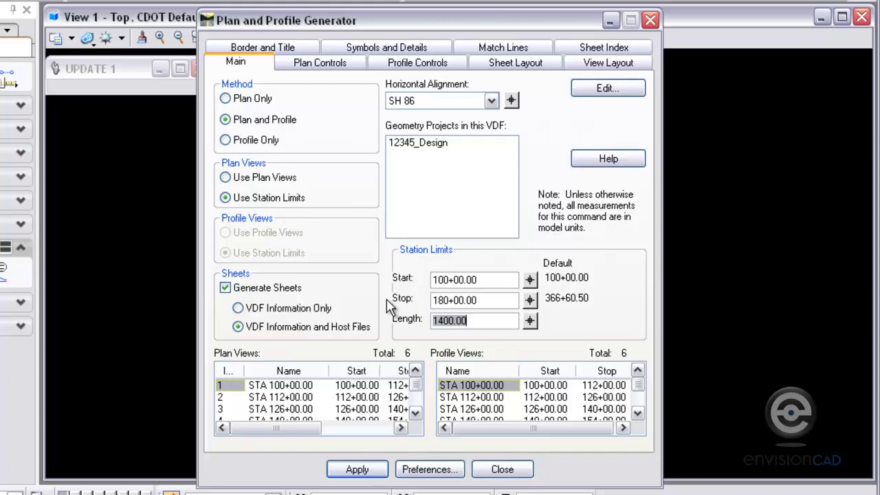
left_click(430, 61)
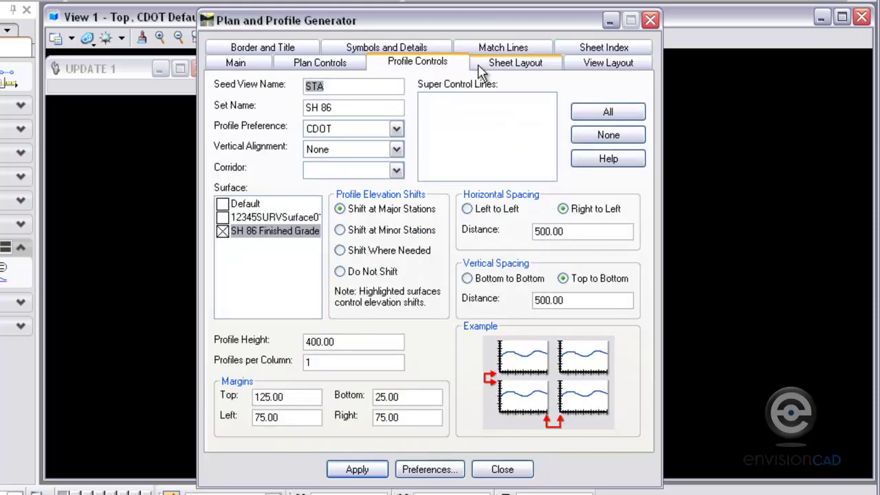
left_click(222, 218)
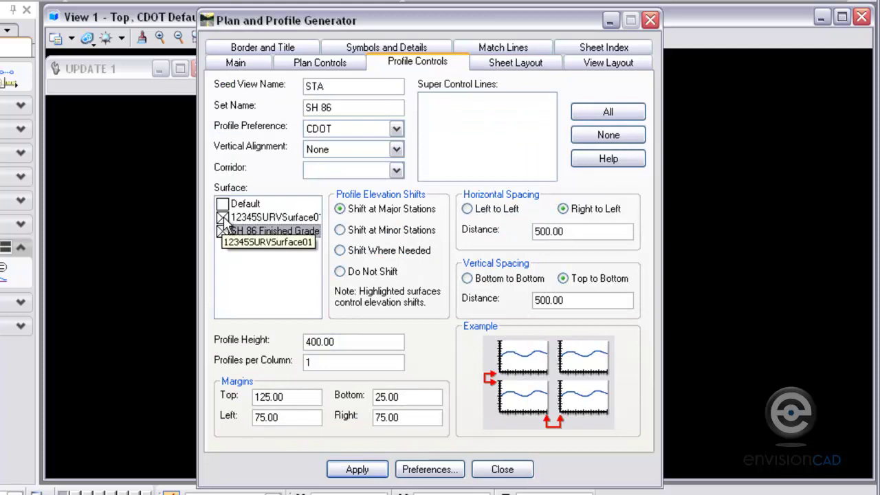
- Set the sheet layout host file to pp001
left_click(518, 65)
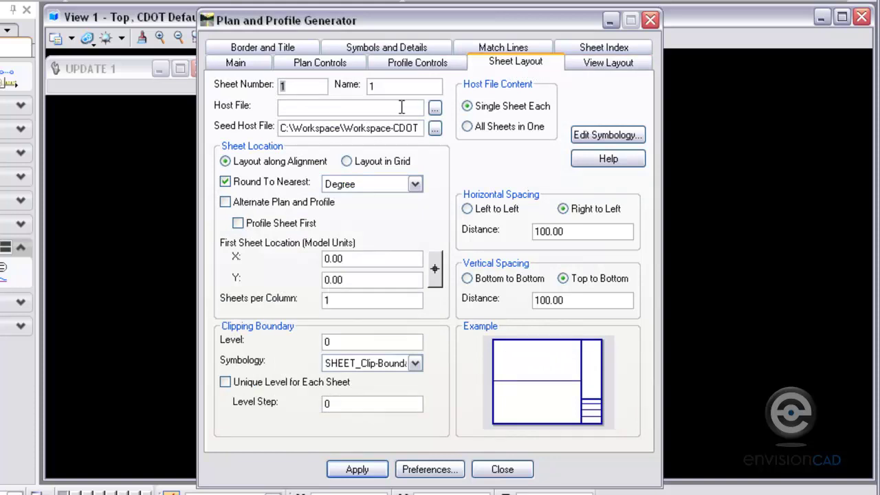
left_click(434, 110)
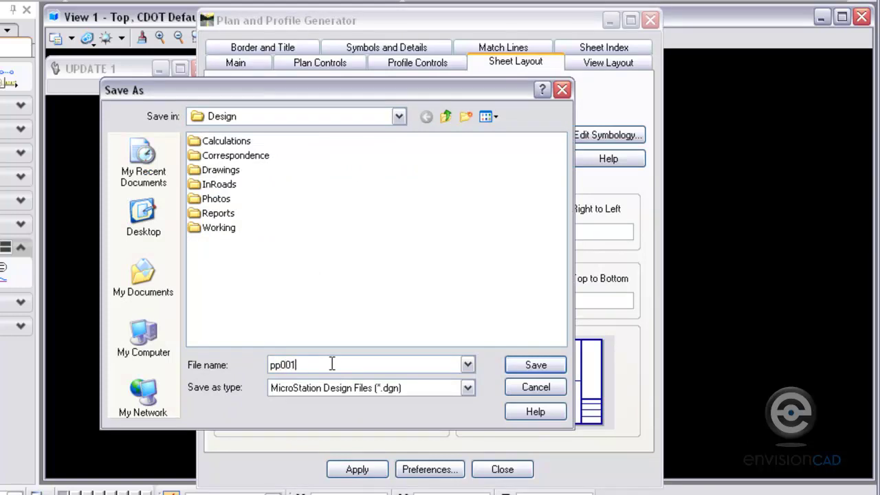
type("pp001")
left_click(535, 365)
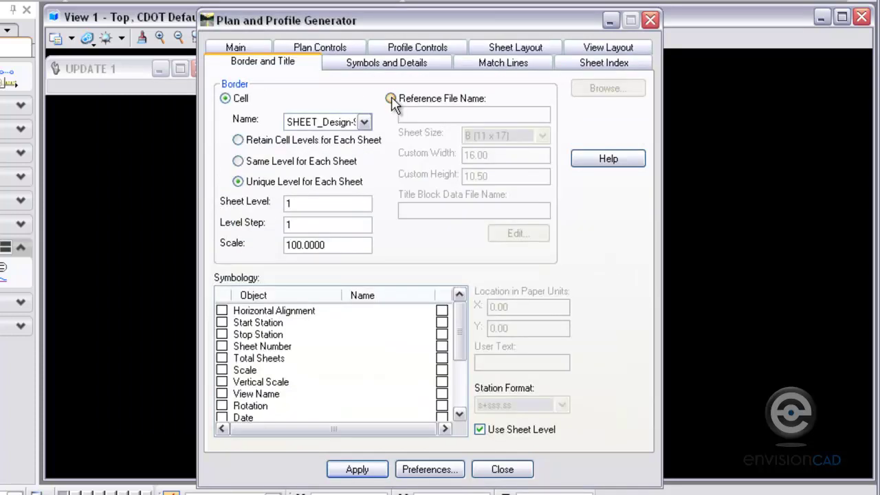
- Set the sheet border to Reference_Files\border.dgn
left_click(391, 98)
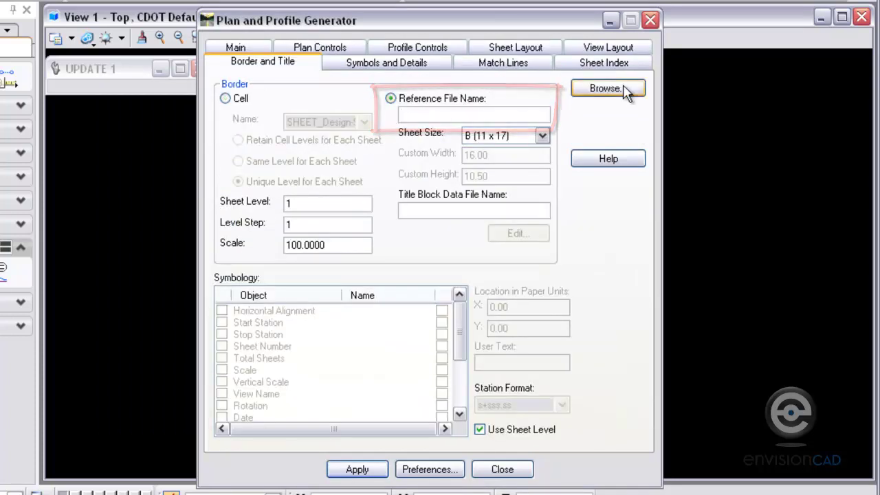
left_click(626, 90)
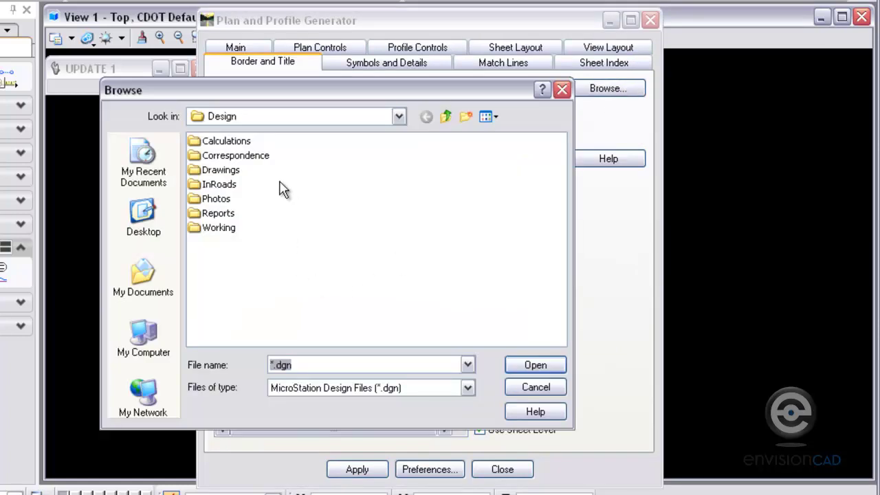
double_click(221, 171)
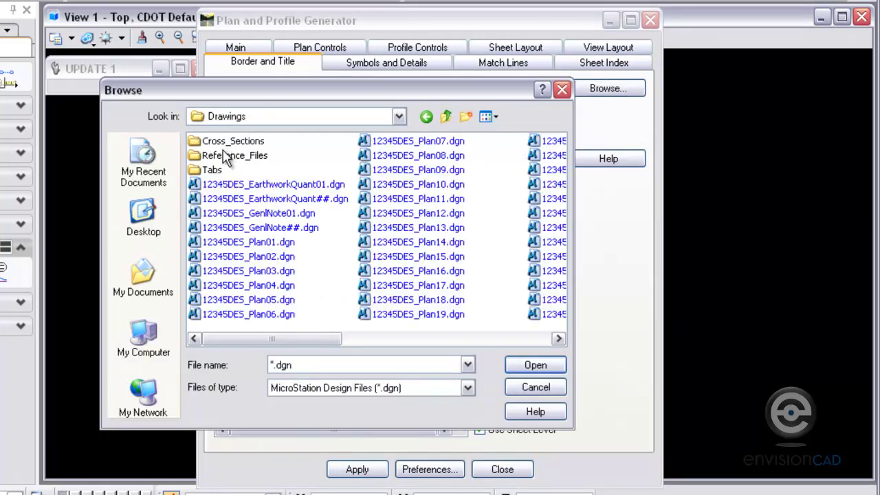
double_click(227, 156)
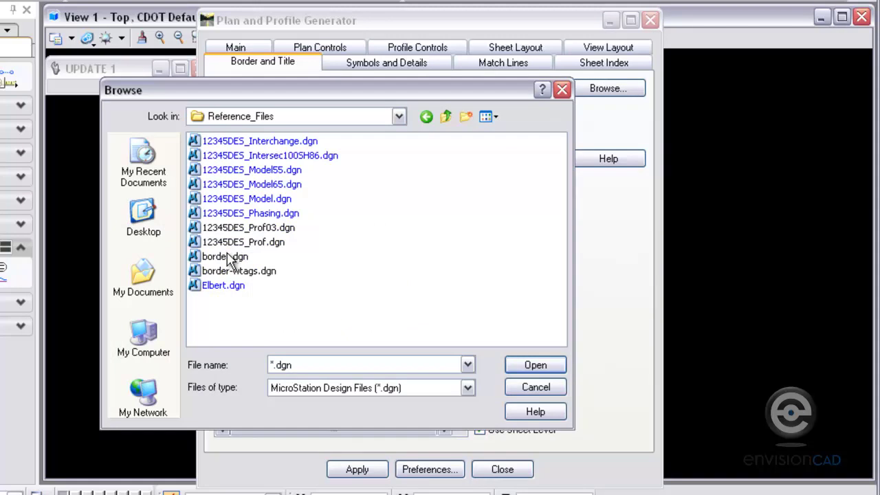
double_click(229, 258)
- Use inroads-titleblock.dat as the title block data file and apply the settings
left_click(428, 209)
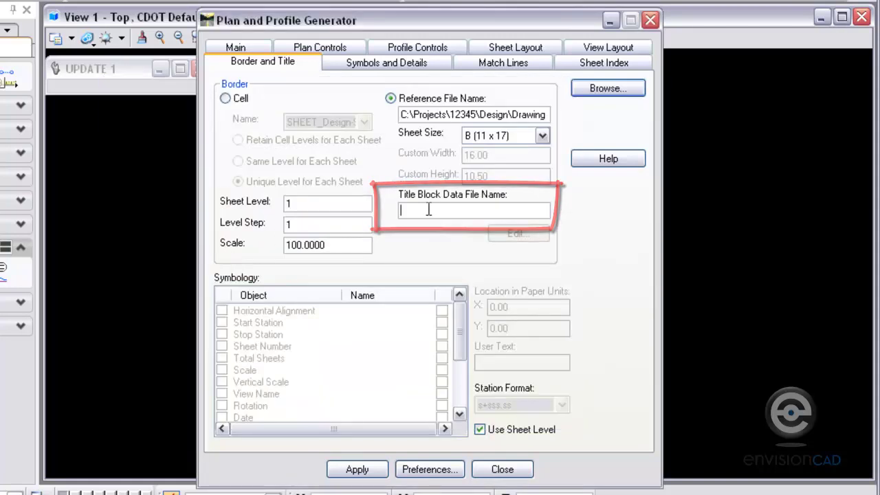
left_click(597, 96)
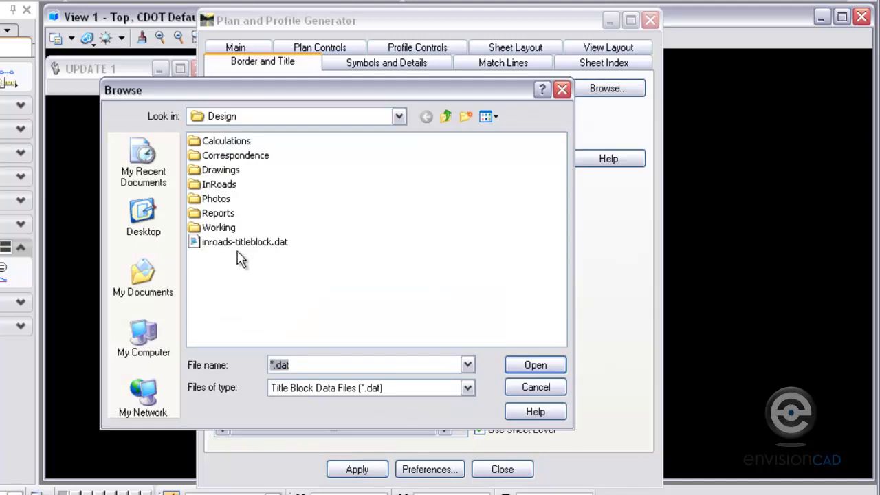
left_click(238, 244)
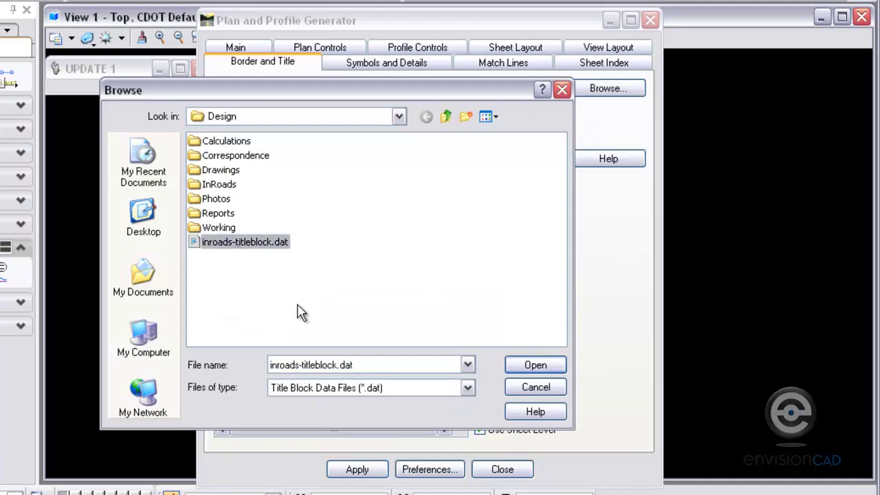
left_click(536, 365)
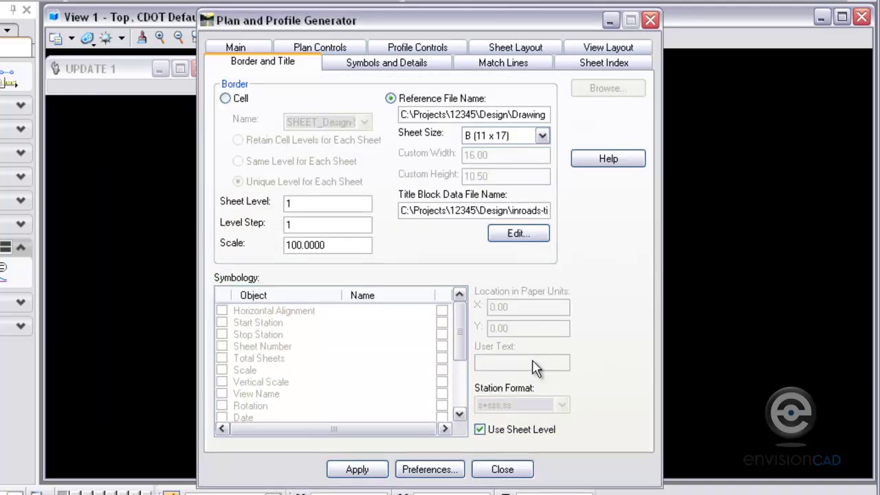
left_click(357, 469)
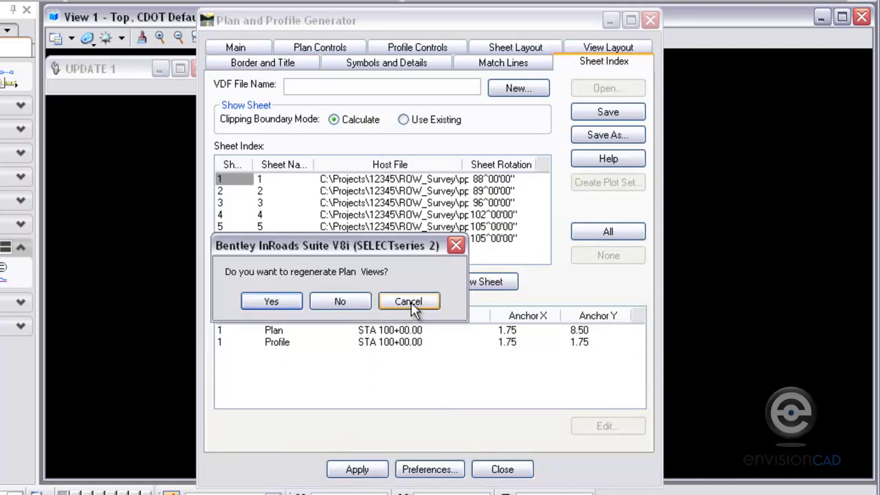
- Skip plan view regeneration, regenerate profile views, and pan pp006 to its filled title block
left_click(340, 301)
left_click(277, 307)
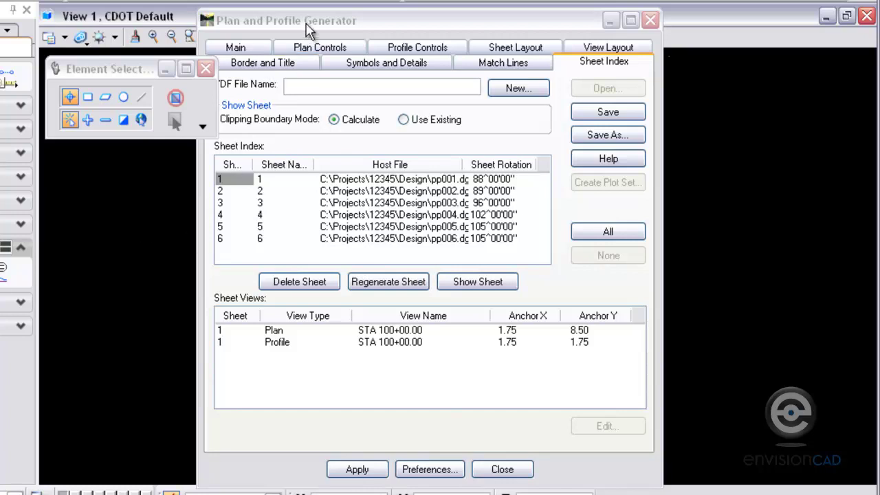
left_click_drag(346, 28, 494, 17)
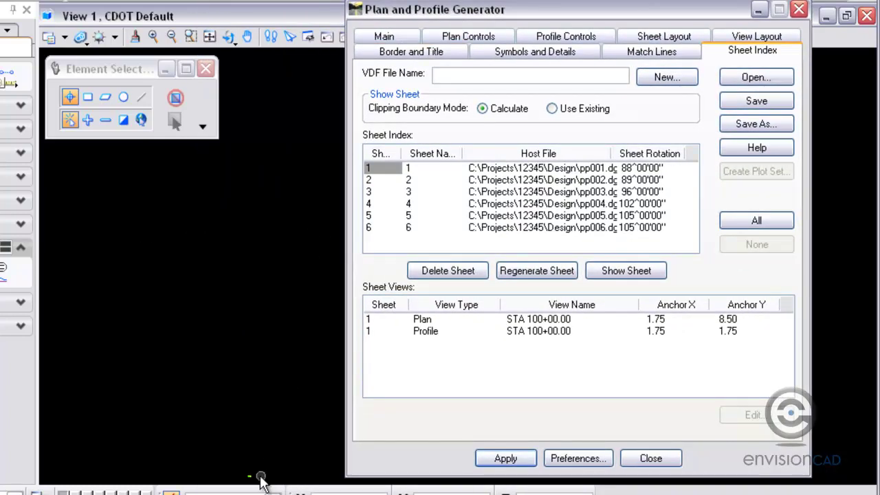
left_click(225, 474)
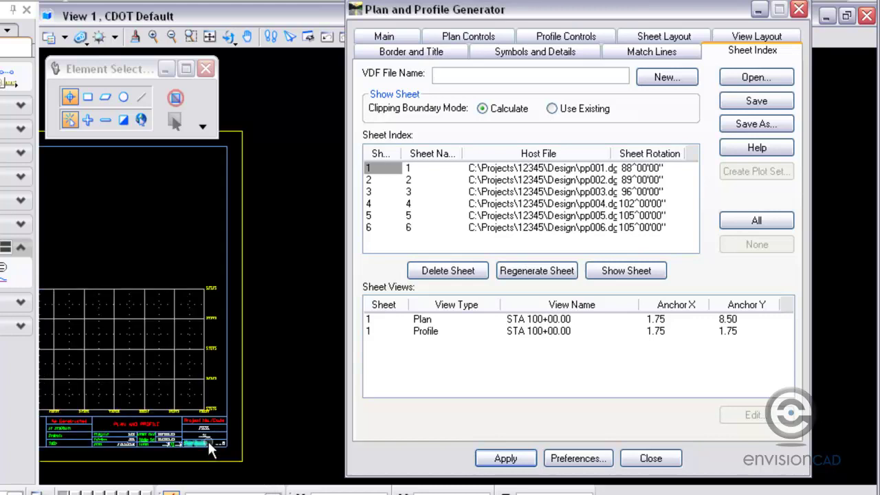
left_click_drag(243, 394, 301, 324)
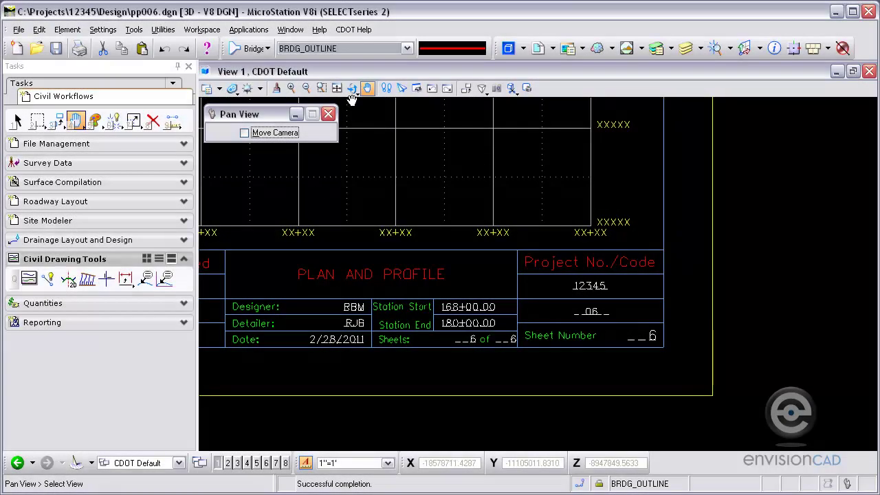
- Window Area zoom onto sheet 6's title block
left_click(321, 88)
left_click(218, 354)
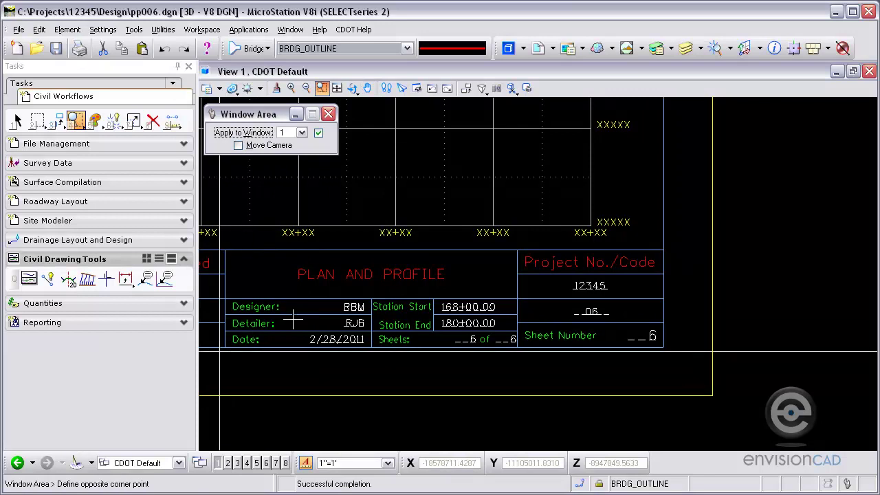
left_click(676, 235)
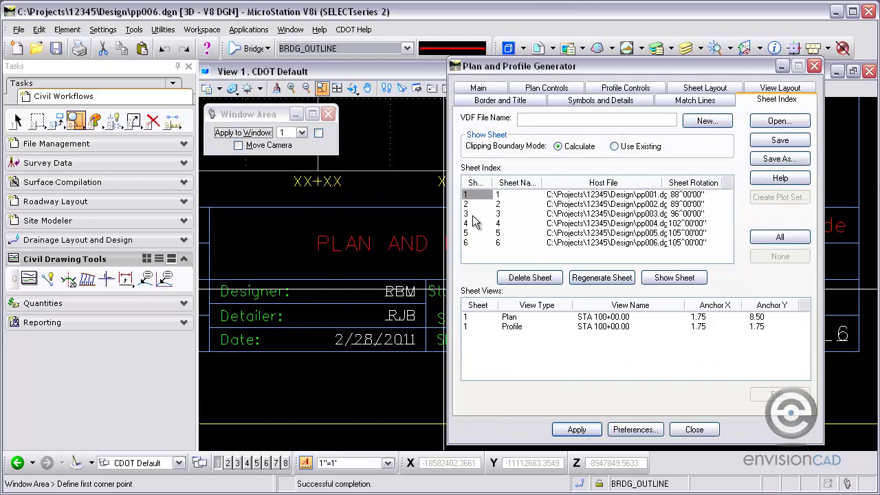
- Show sheet 3 and zoom onto its title block reading 126+00.00 to 140+00.00
left_click(469, 214)
left_click(676, 279)
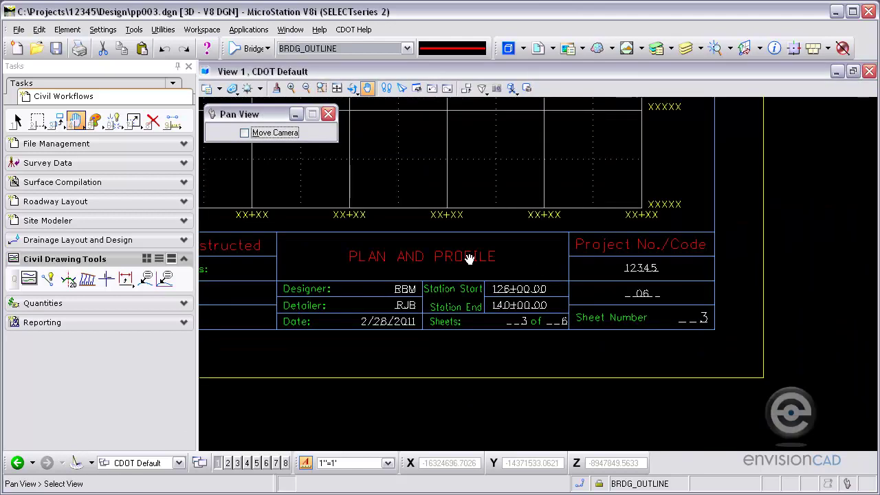
left_click(322, 88)
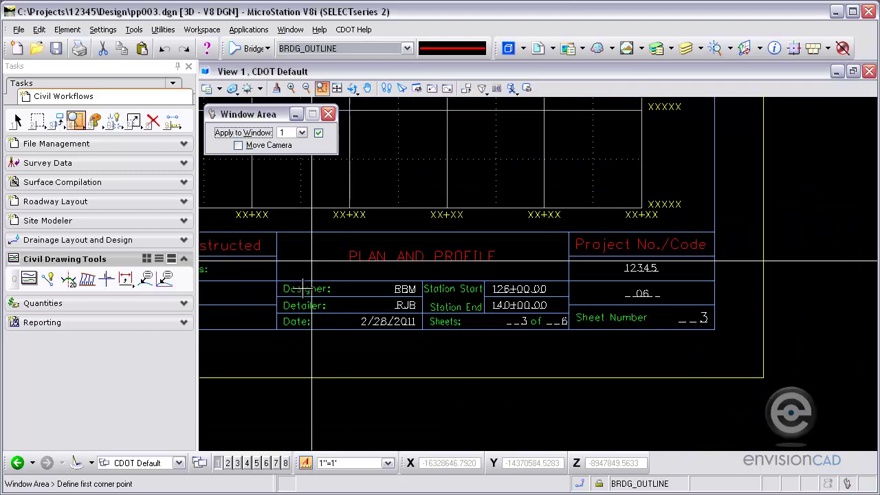
left_click(260, 337)
left_click(681, 228)
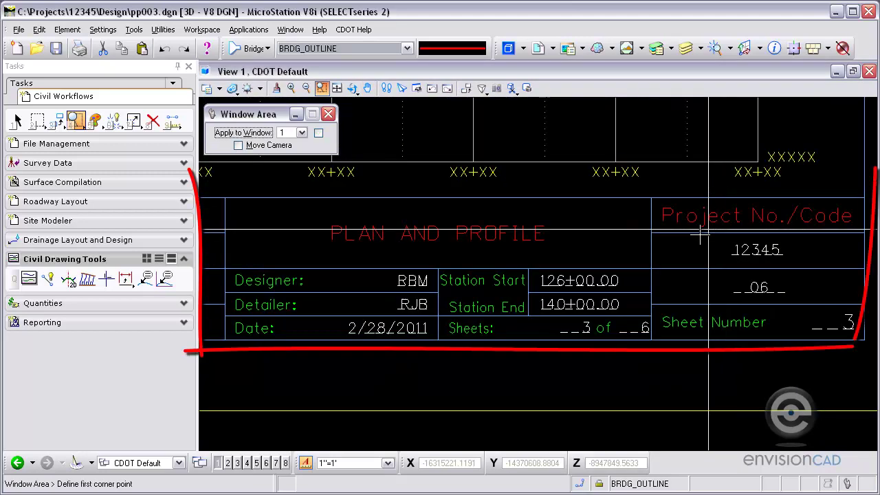
right_click(534, 342)
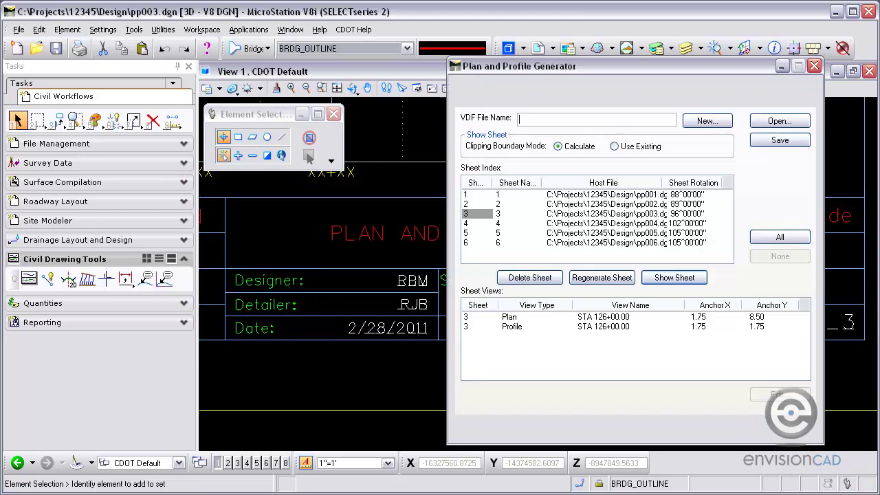
- Review the Border and Title settings, then close the generator, declining to save the VDF file
left_click(500, 99)
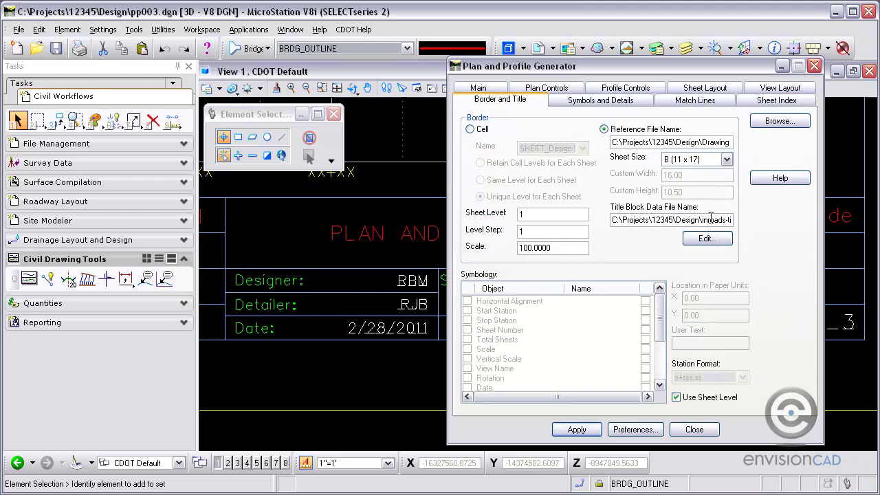
left_click(695, 431)
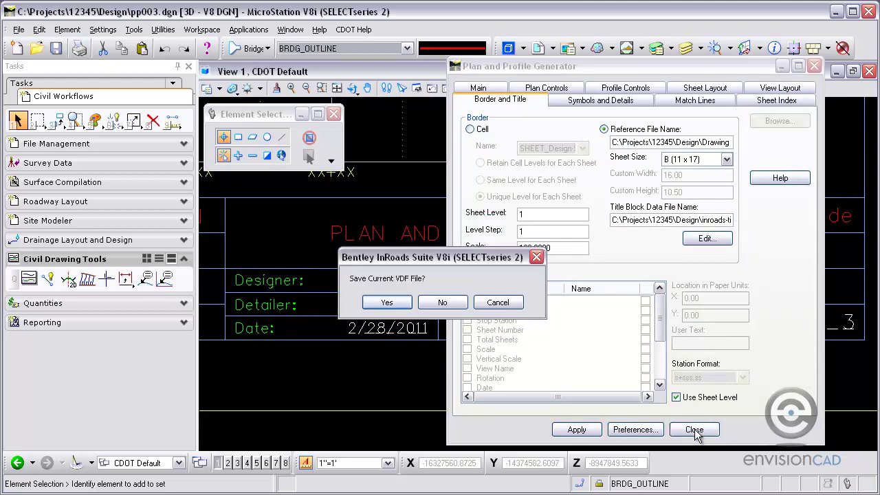
left_click(442, 303)
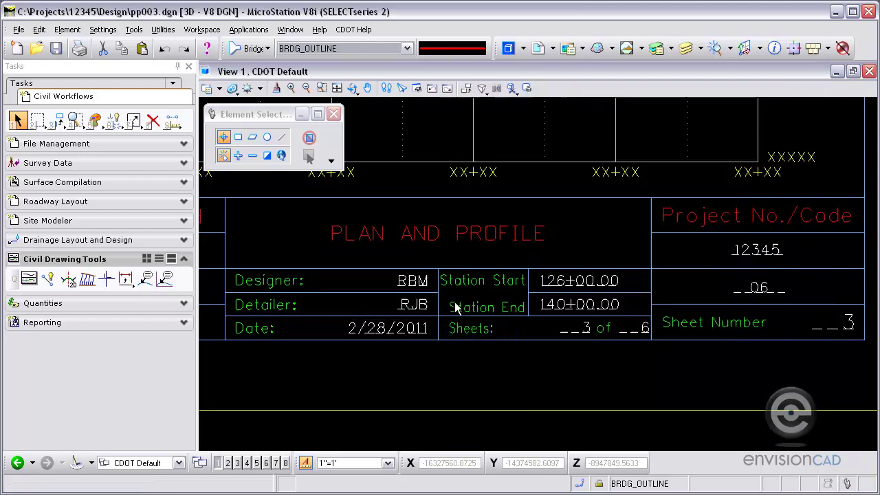